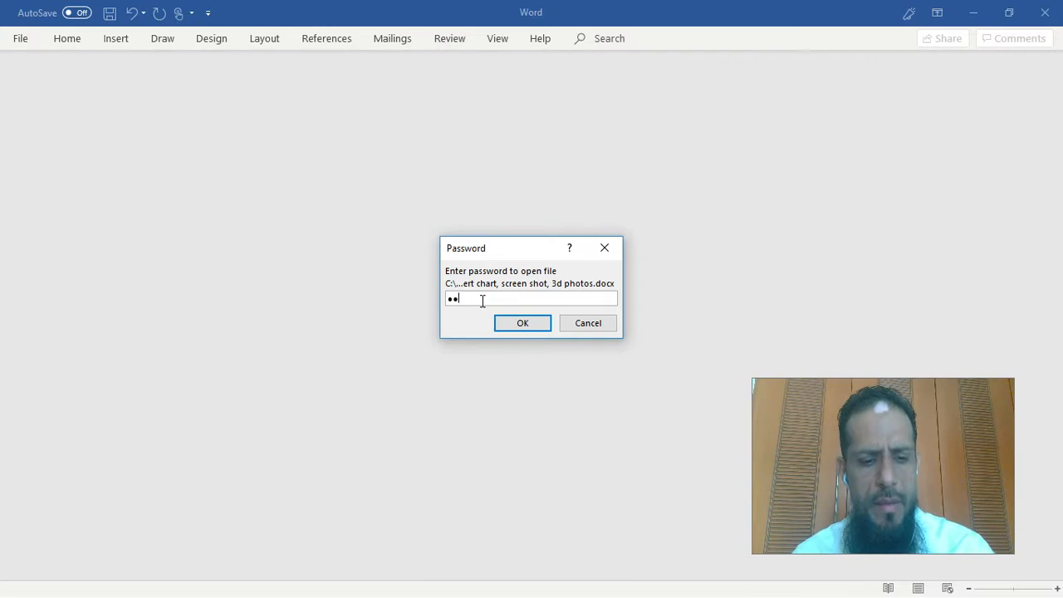
Submit the document's password to open the protected file.
{"action": "key", "text": "Return"}
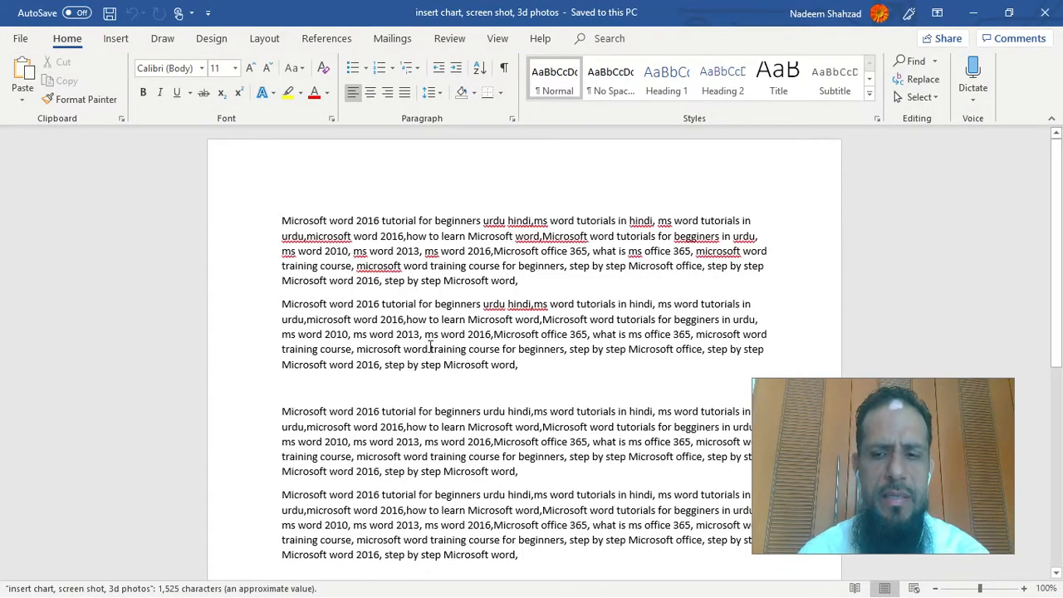
{"action": "left_click_drag", "start_coordinate": [792, 432], "coordinate": [836, 441]}
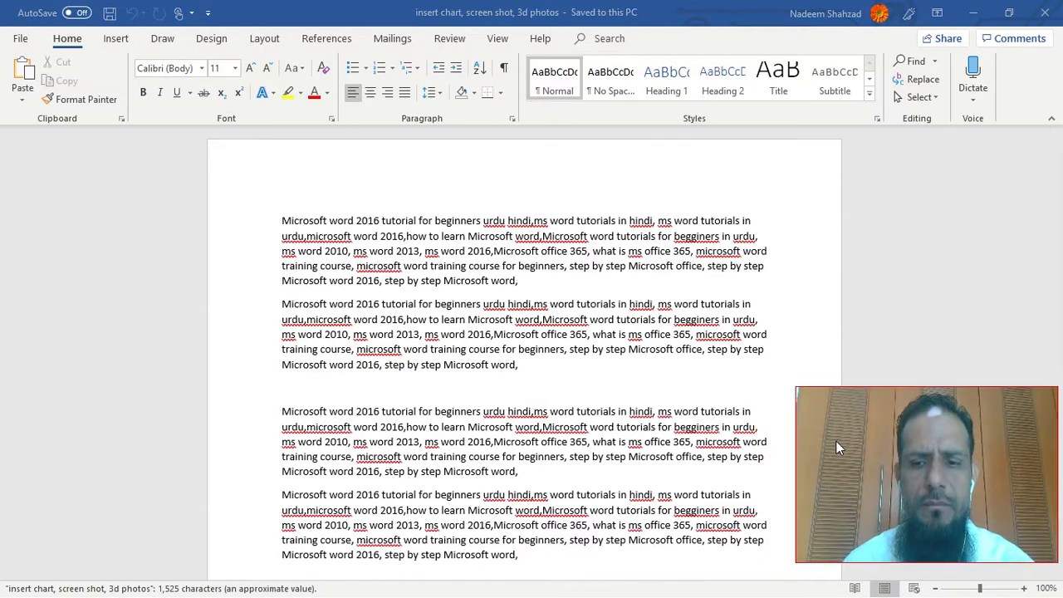
Add an empty line after the first paragraph and start inserting a chart there.
{"action": "left_click", "coordinate": [525, 283]}
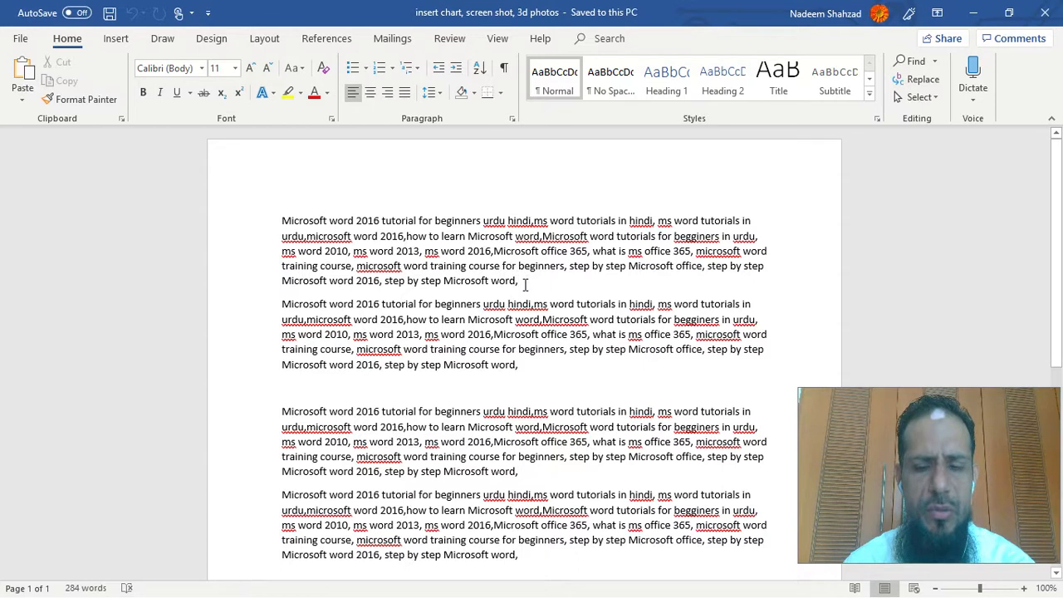
{"action": "key", "text": "Return"}
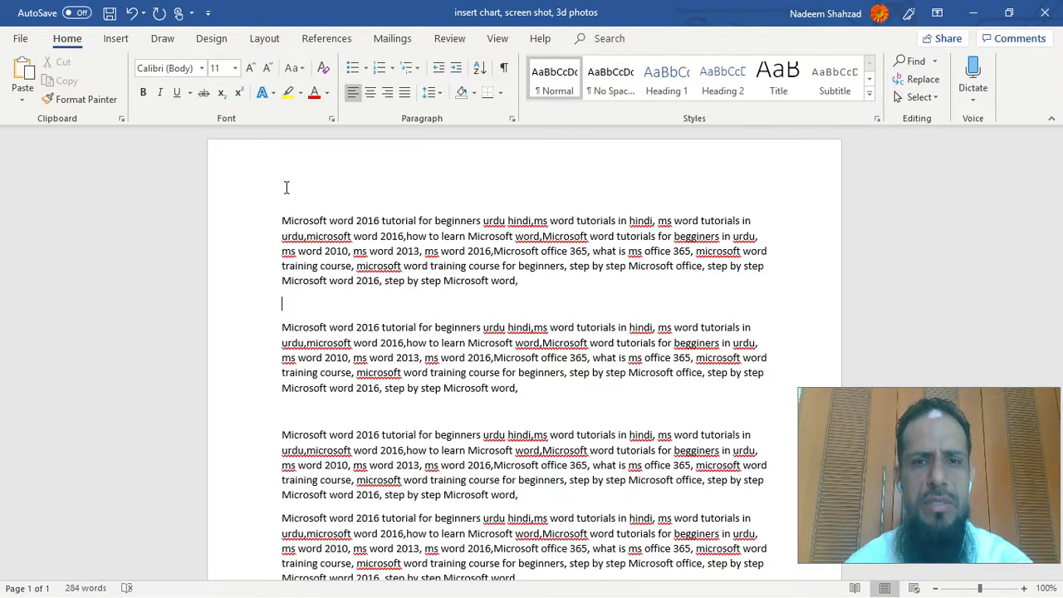
{"action": "left_click", "coordinate": [117, 39]}
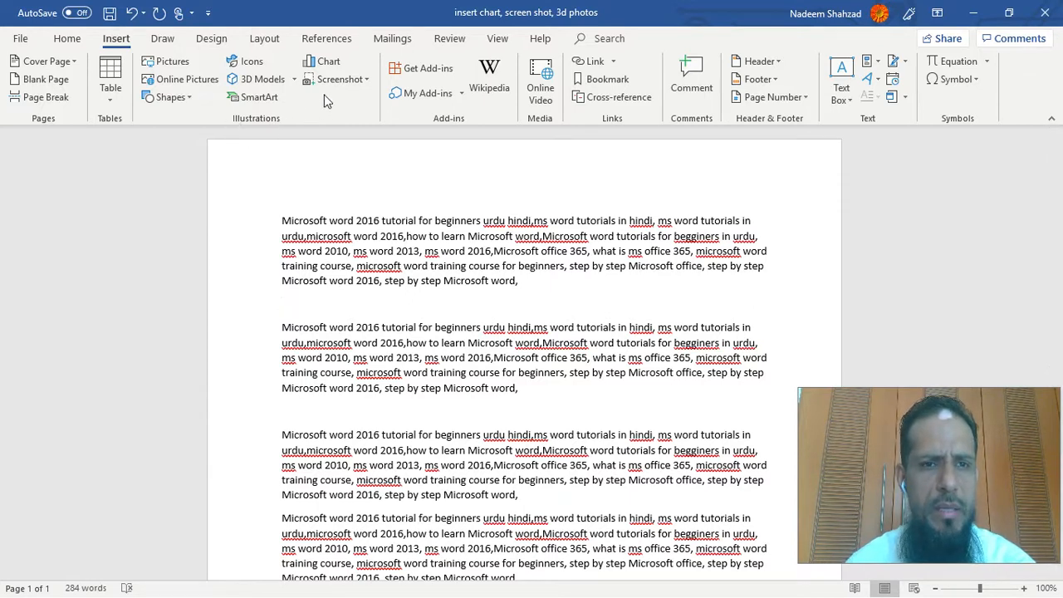
{"action": "left_click", "coordinate": [326, 62]}
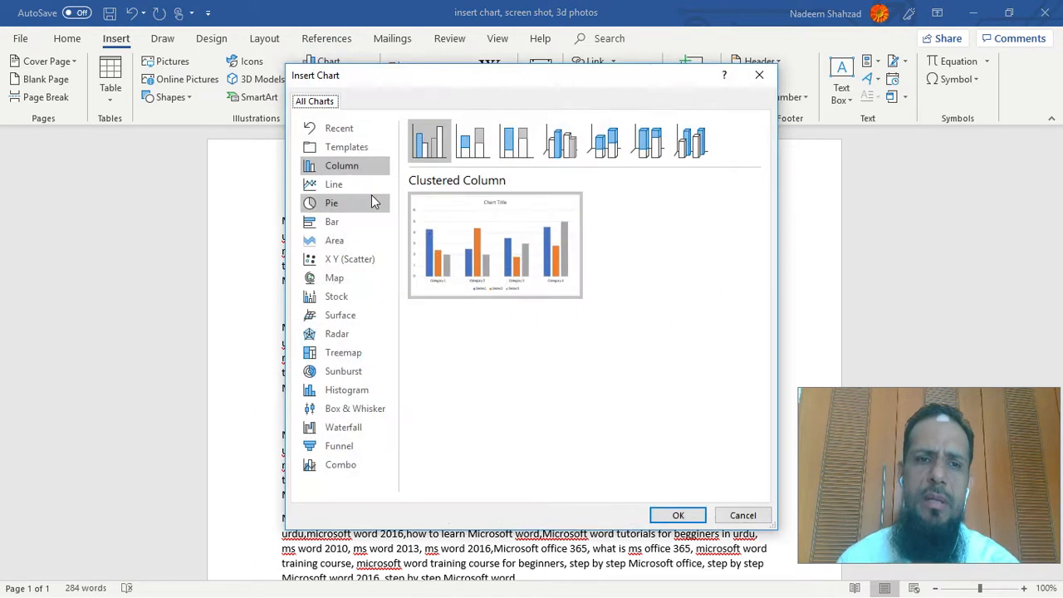
Preview the Line, Pie, Bar, Area, Scatter, Map, Stock, Surface and Radar chart types, including Filled Radar.
{"action": "left_click_drag", "start_coordinate": [510, 80], "coordinate": [421, 59]}
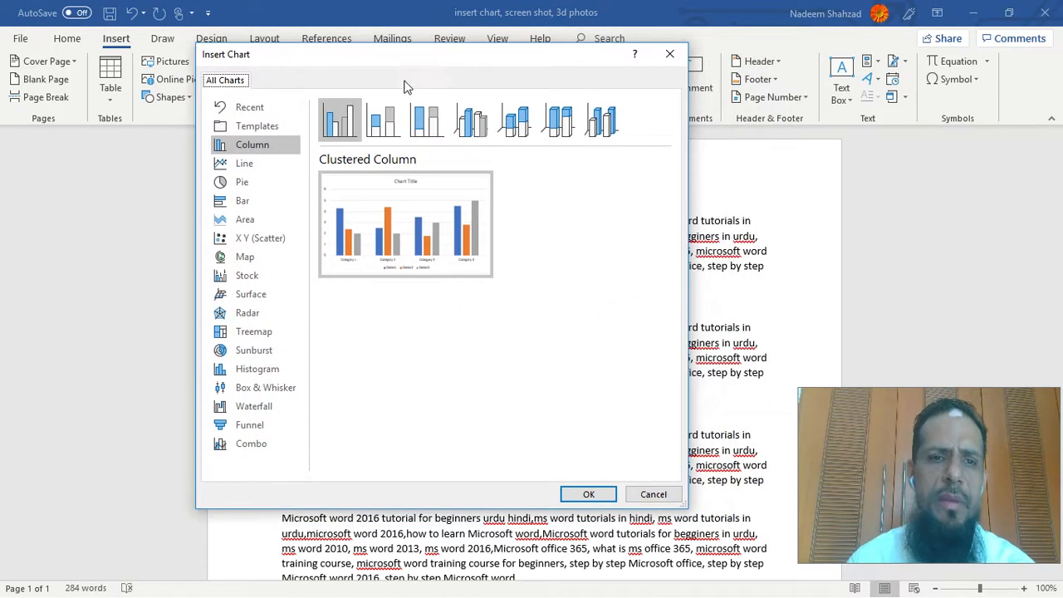
{"action": "left_click", "coordinate": [249, 163]}
{"action": "left_click", "coordinate": [249, 182]}
{"action": "left_click", "coordinate": [252, 205]}
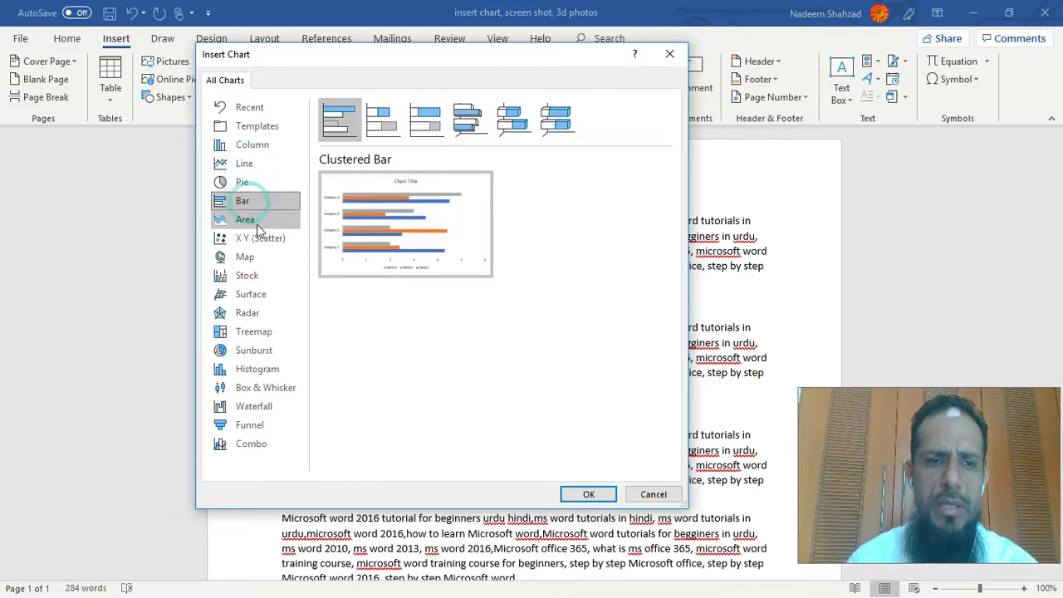
{"action": "left_click", "coordinate": [257, 221]}
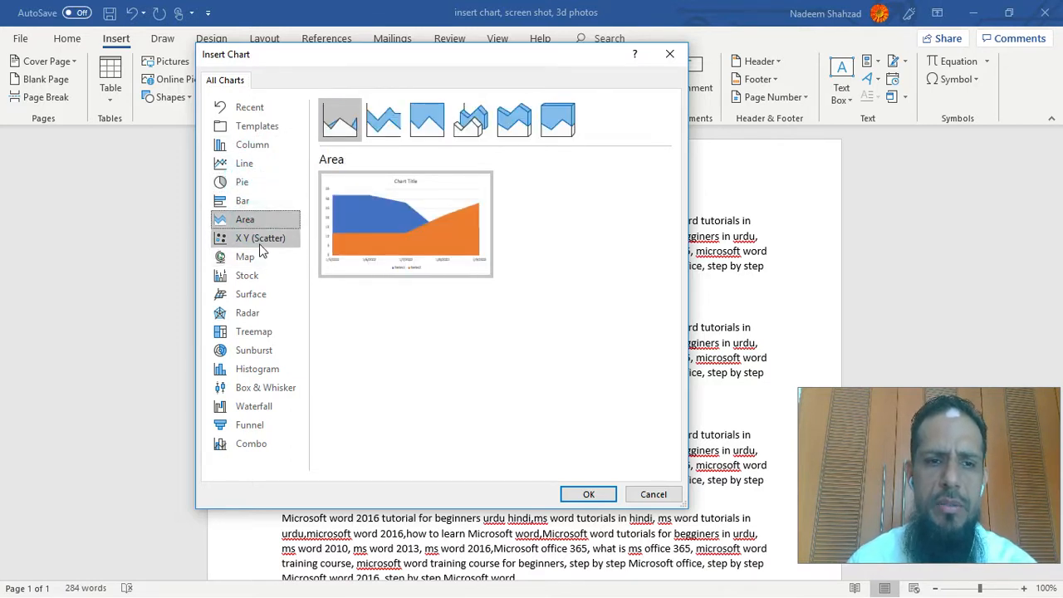
{"action": "left_click", "coordinate": [260, 239]}
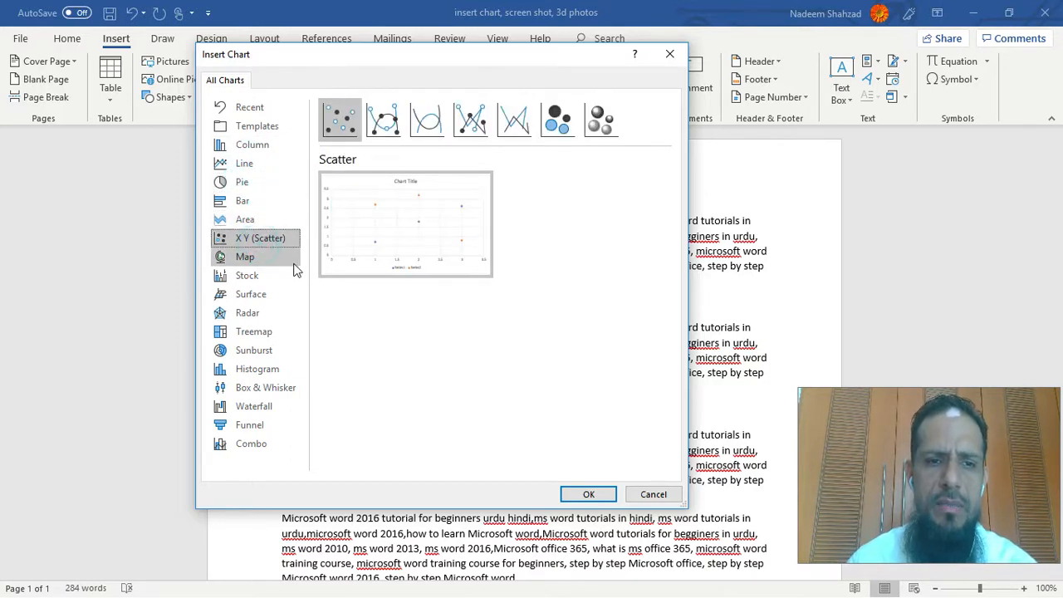
{"action": "left_click", "coordinate": [249, 258]}
{"action": "left_click", "coordinate": [262, 279]}
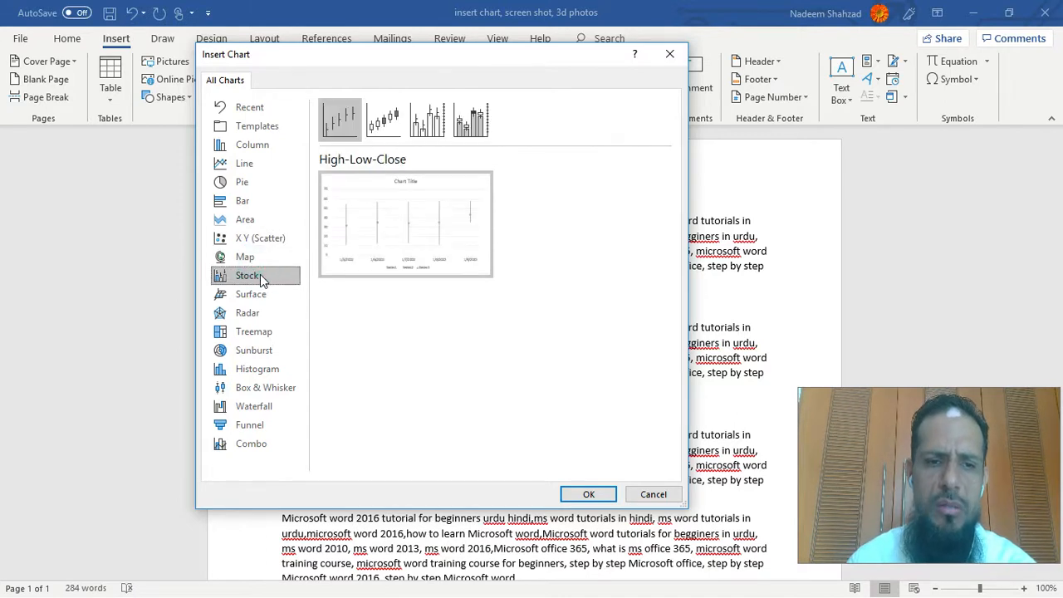
{"action": "left_click", "coordinate": [251, 295]}
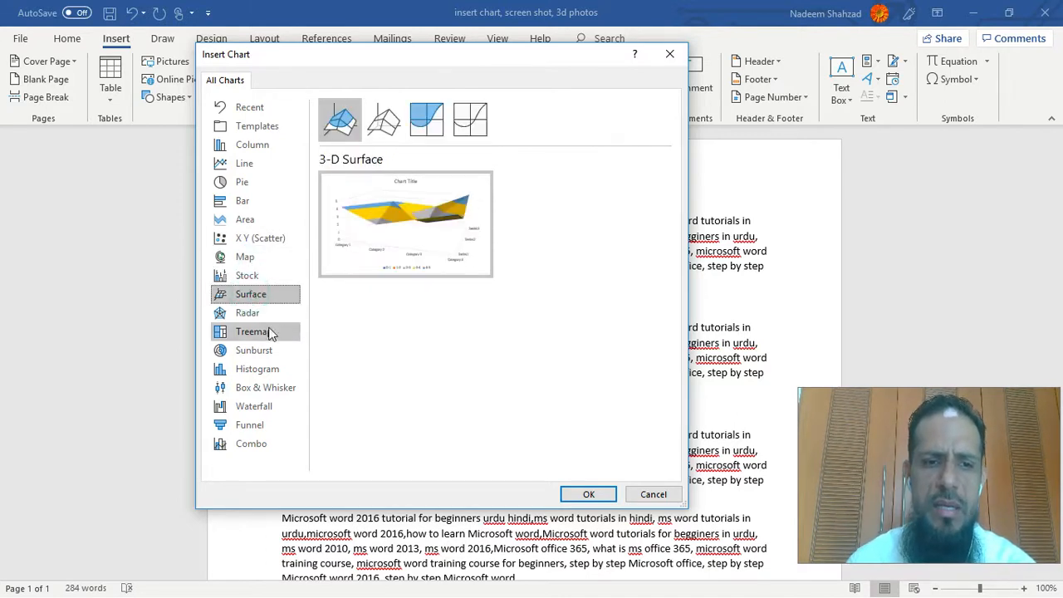
{"action": "left_click", "coordinate": [259, 317]}
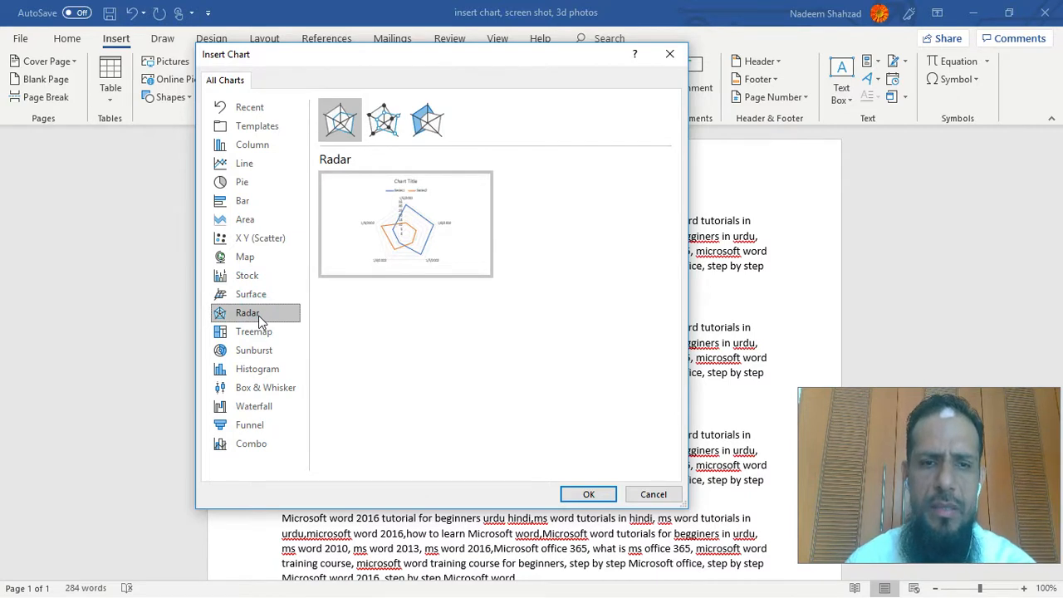
{"action": "left_click", "coordinate": [427, 122]}
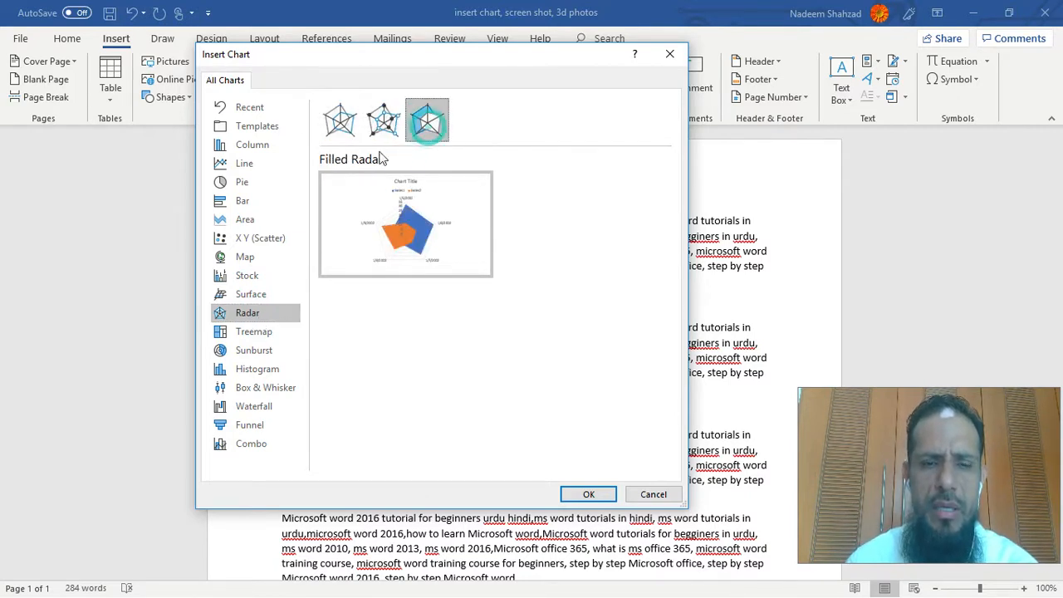
Compare the pie chart variants and insert a Doughnut chart below the first paragraph.
{"action": "left_click", "coordinate": [247, 182]}
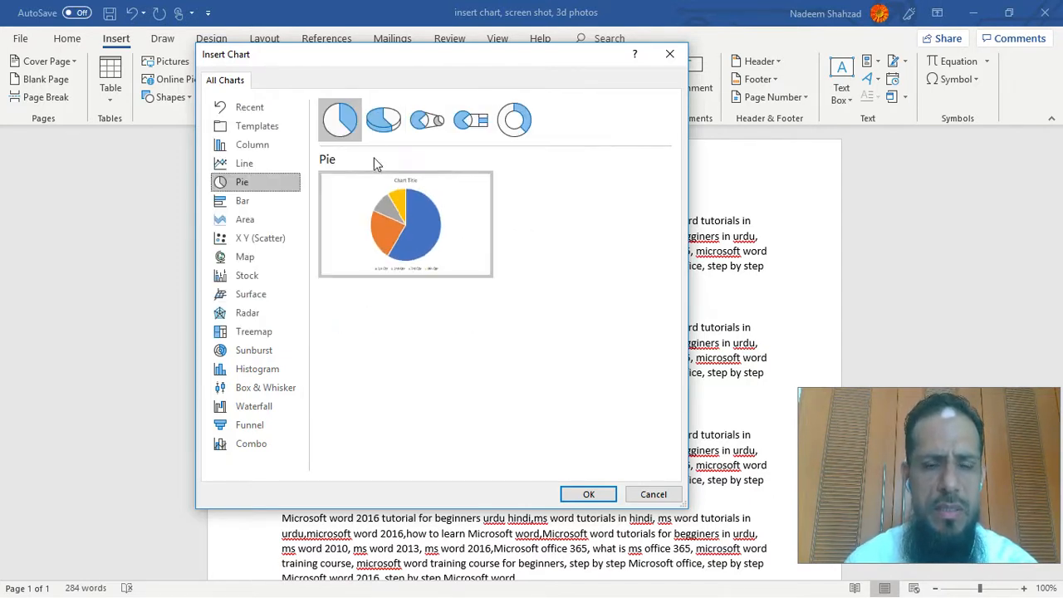
{"action": "mouse_move", "coordinate": [374, 50]}
{"action": "left_mouse_down"}
{"action": "mouse_move", "coordinate": [540, 129]}
{"action": "mouse_move", "coordinate": [386, 63]}
{"action": "left_mouse_up"}
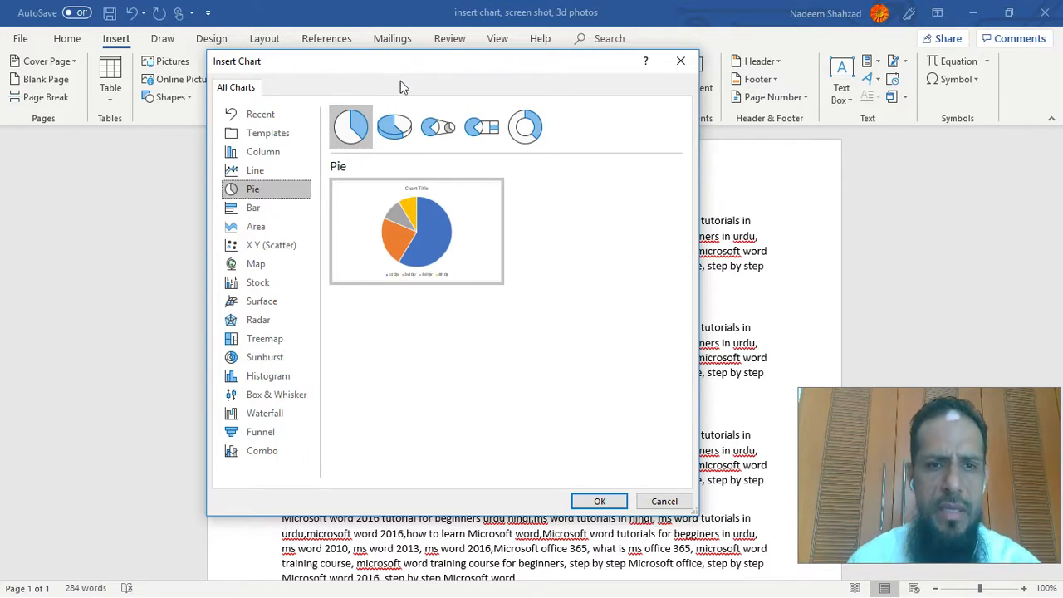
{"action": "mouse_move", "coordinate": [395, 193]}
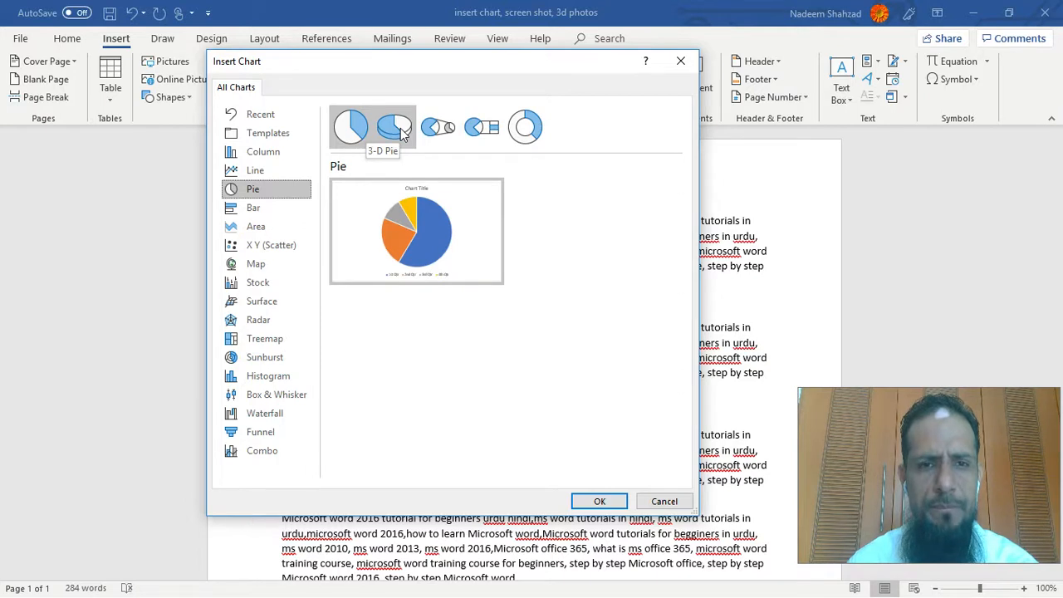
{"action": "left_click", "coordinate": [400, 133]}
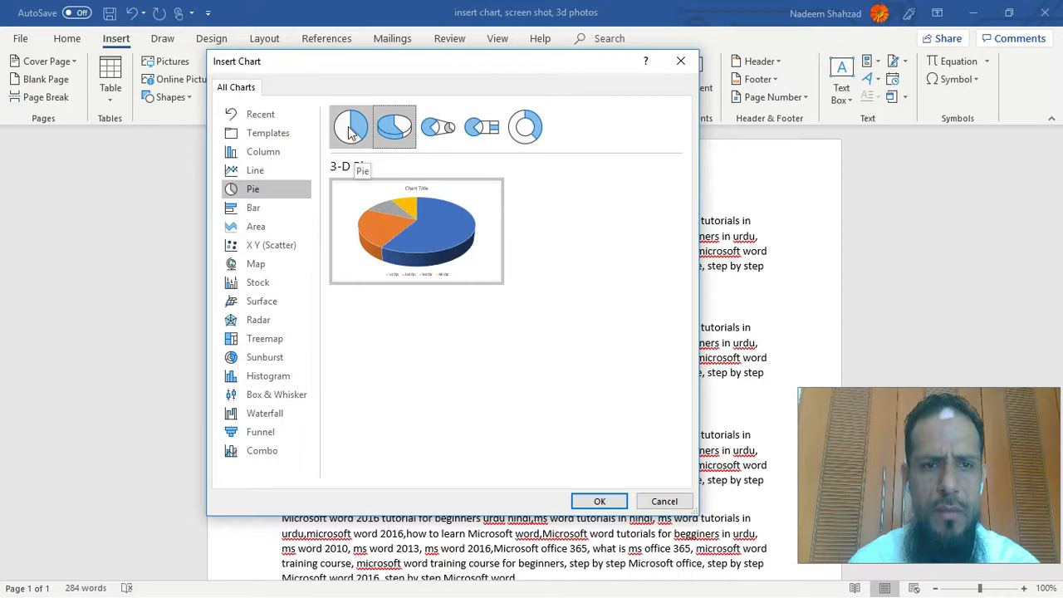
{"action": "left_click", "coordinate": [525, 126]}
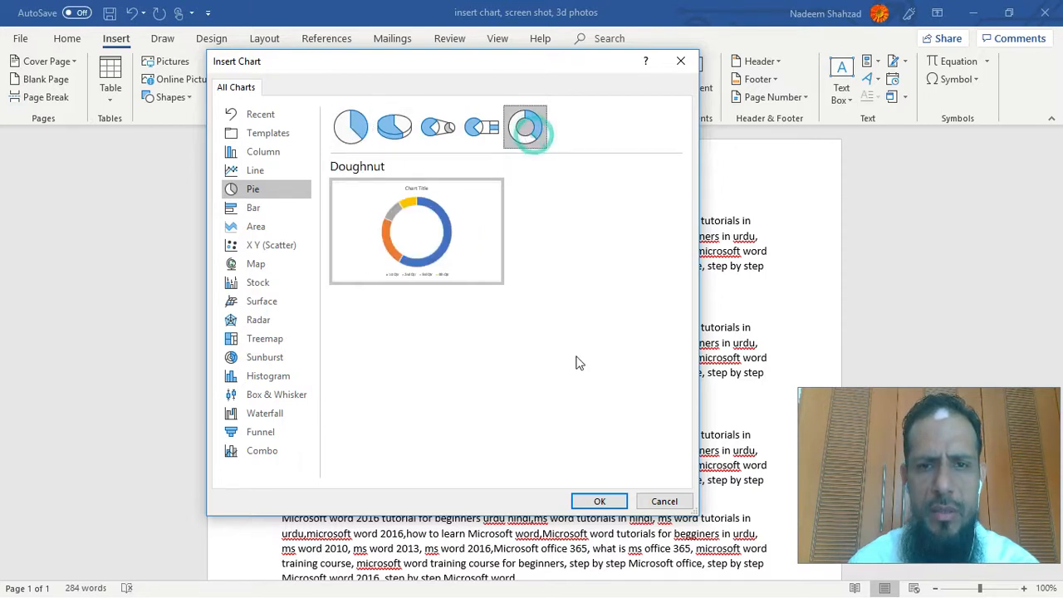
{"action": "left_click", "coordinate": [609, 501]}
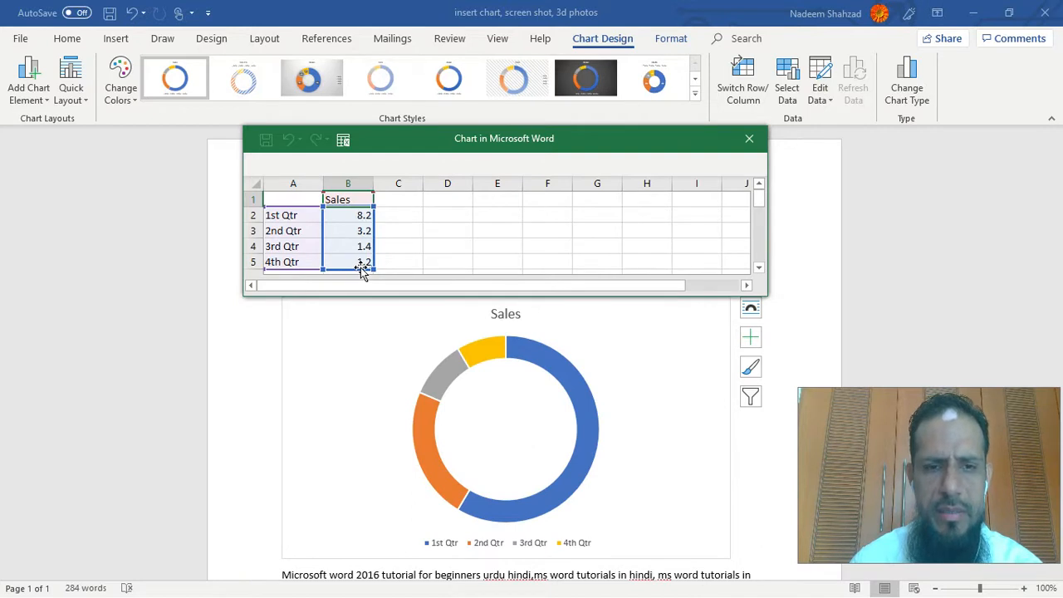
Set the chart's Sales values to 50 for the 1st Qtr and 30 for the 2nd Qtr.
{"action": "left_click", "coordinate": [339, 217]}
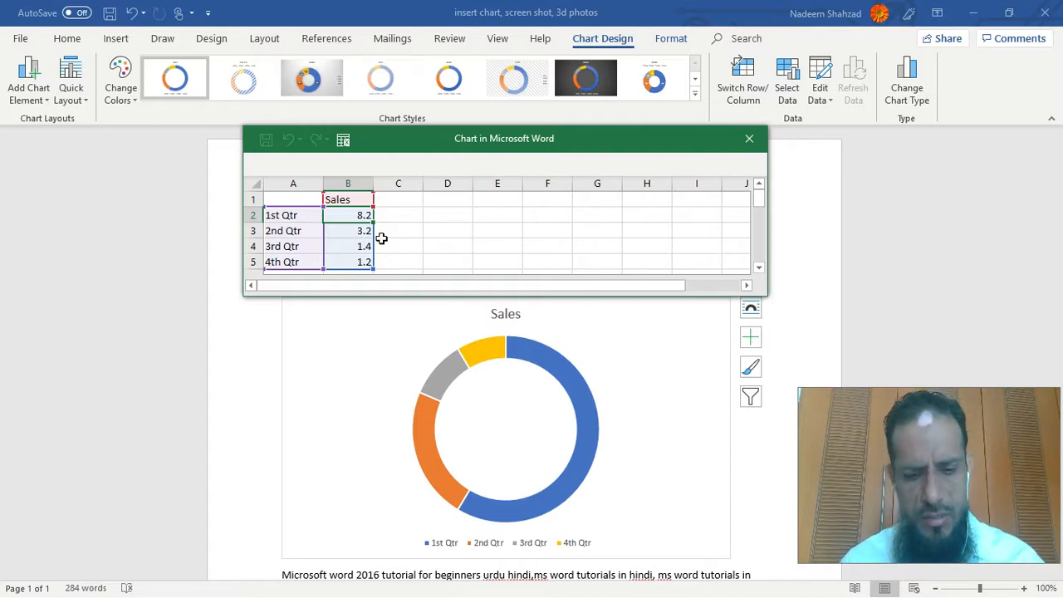
{"action": "type", "text": "50"}
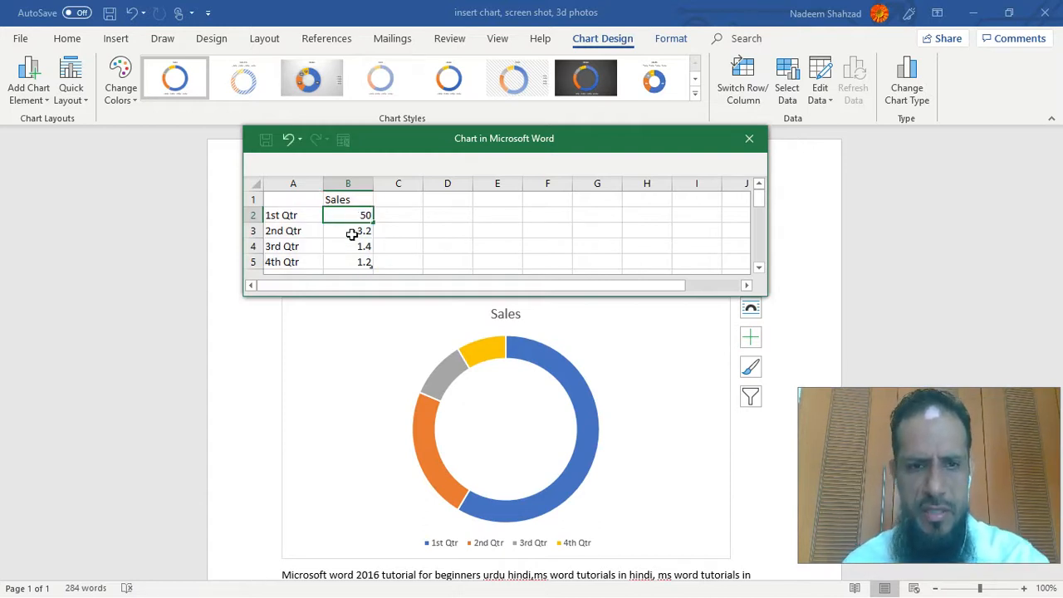
{"action": "left_click", "coordinate": [353, 235]}
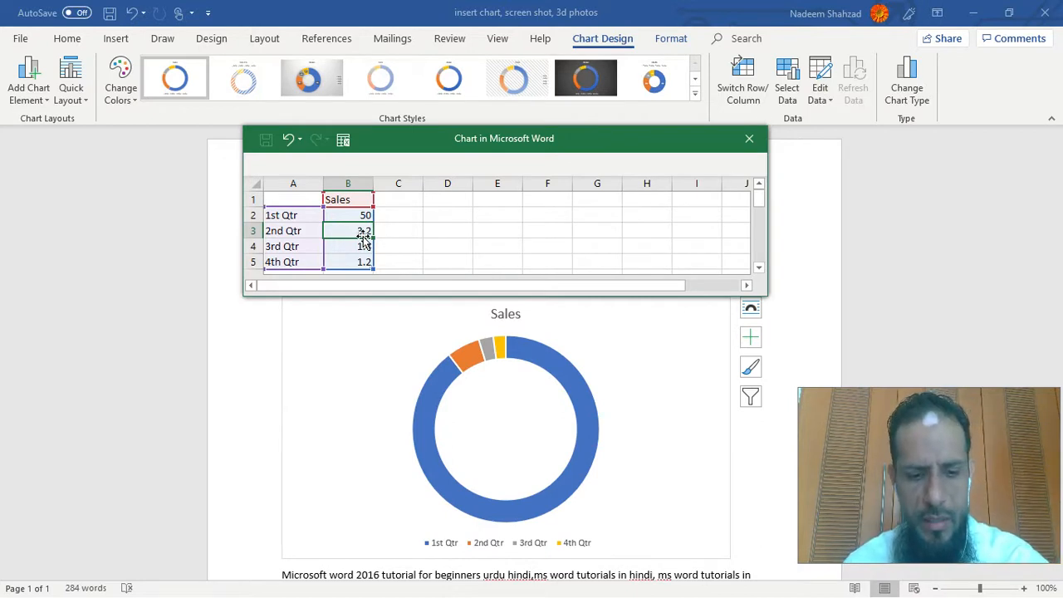
{"action": "type", "text": "30"}
Set the 3rd Qtr Sales value to 15 and clear the 4th Qtr value.
{"action": "left_click", "coordinate": [354, 247]}
{"action": "left_click_drag", "start_coordinate": [355, 263], "coordinate": [357, 264]}
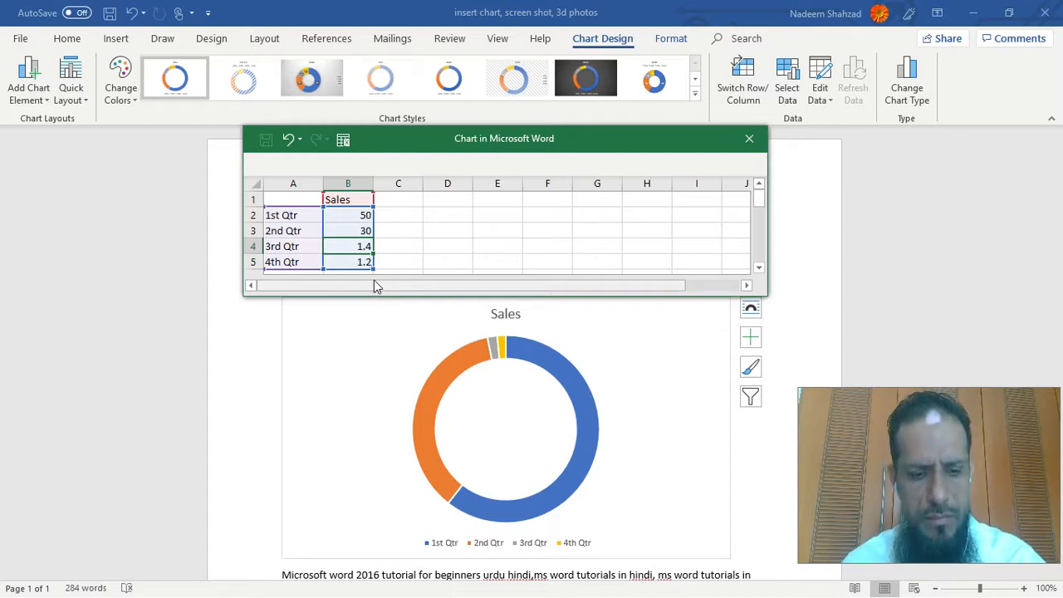
{"action": "type", "text": "15"}
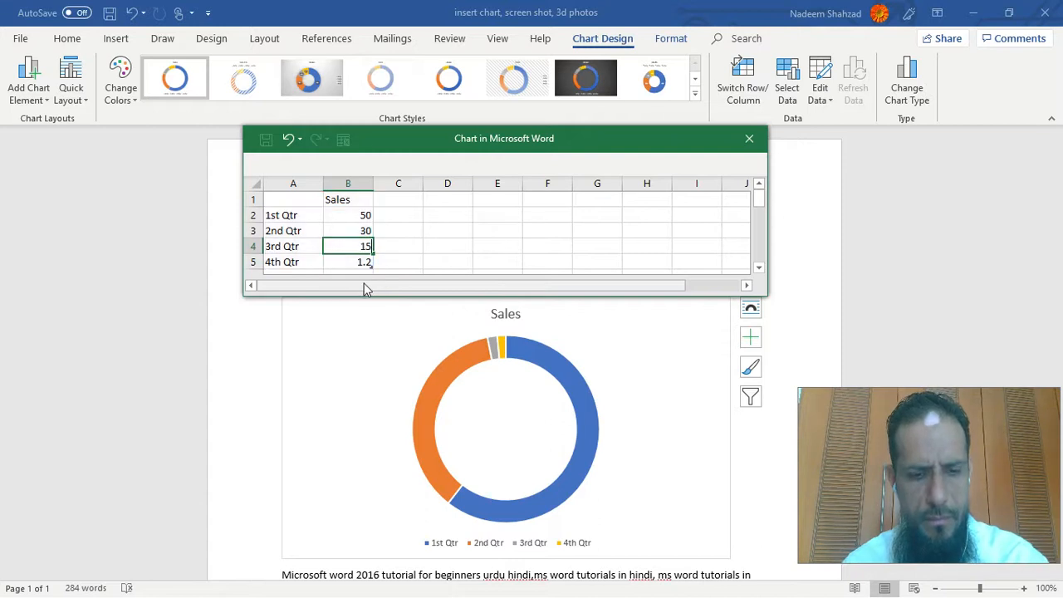
{"action": "left_click", "coordinate": [352, 263]}
{"action": "type", "text": "1"}
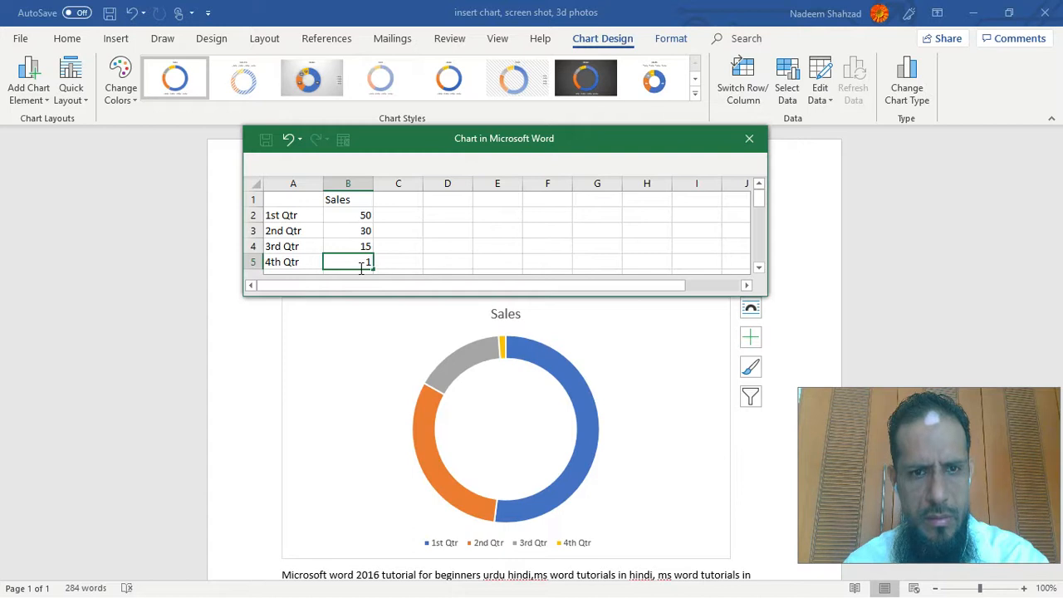
{"action": "key", "text": "BackSpace"}
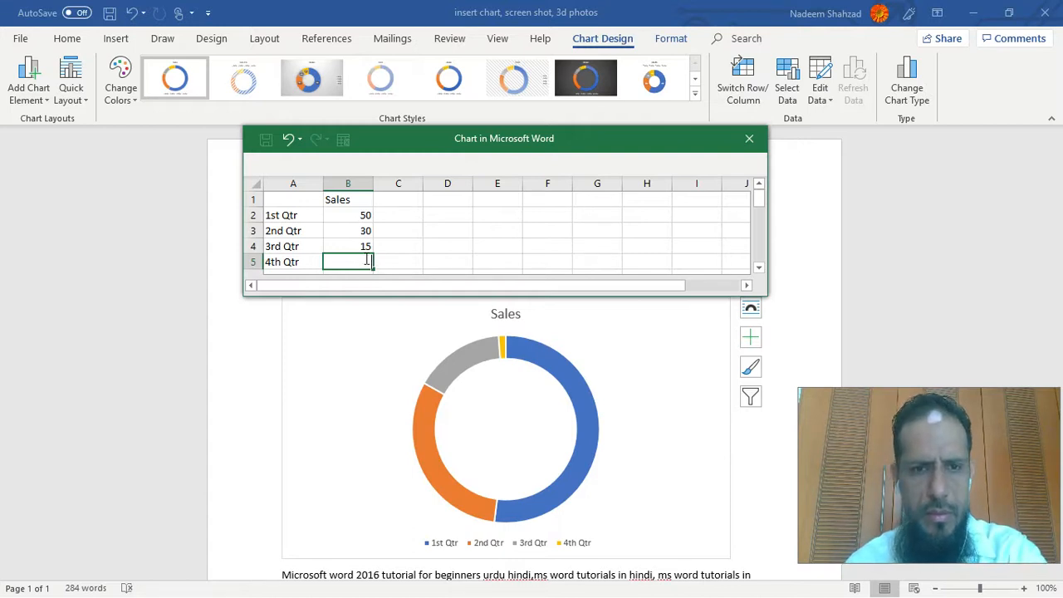
Set the 3rd Qtr and 4th Qtr Sales values to 10 each and close the chart data sheet.
{"action": "left_click", "coordinate": [366, 247]}
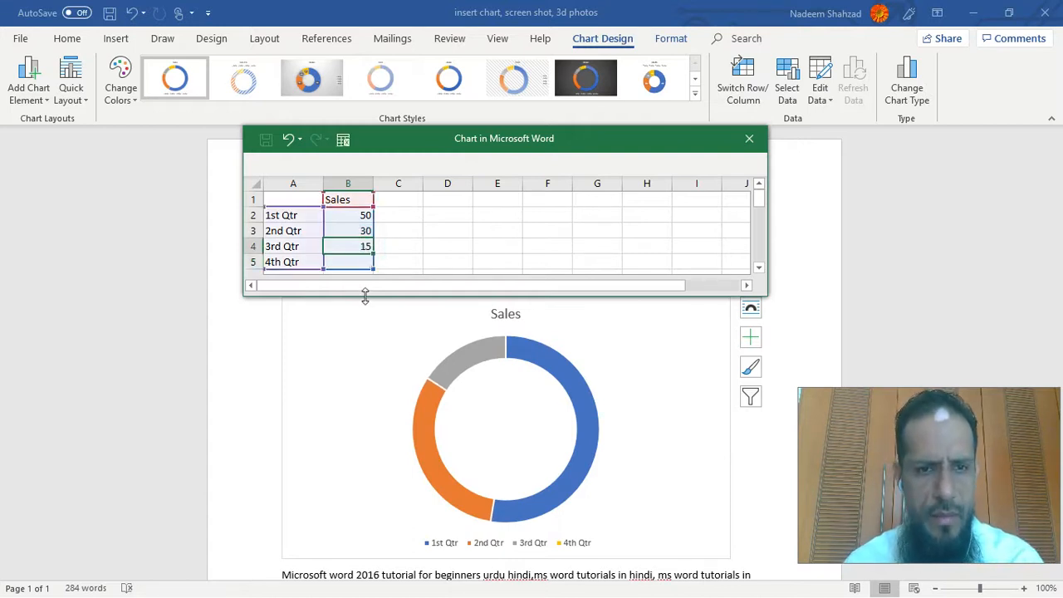
{"action": "type", "text": "10"}
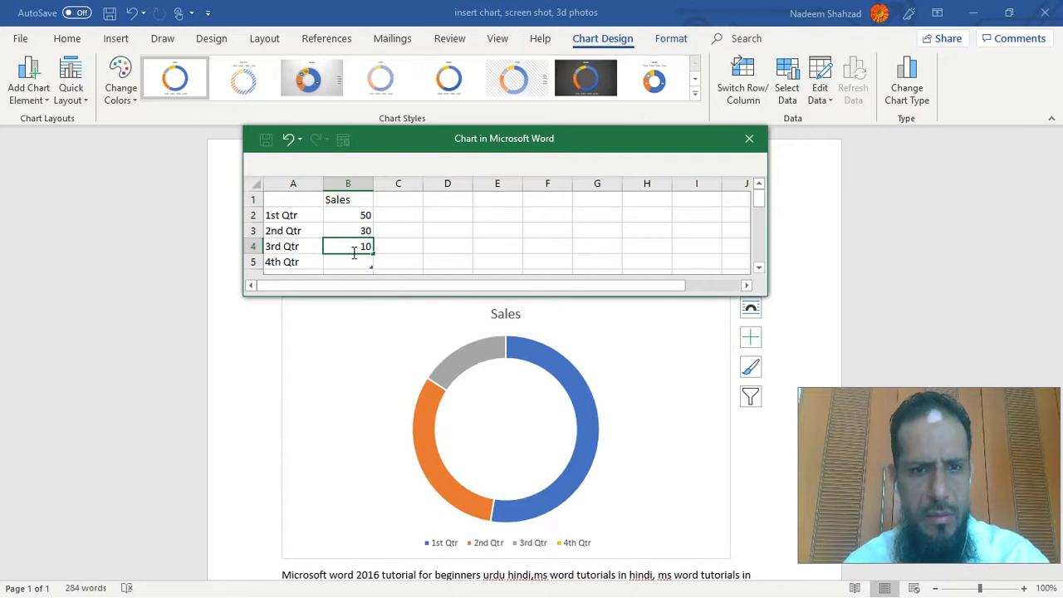
{"action": "left_click", "coordinate": [352, 261]}
{"action": "type", "text": "1"}
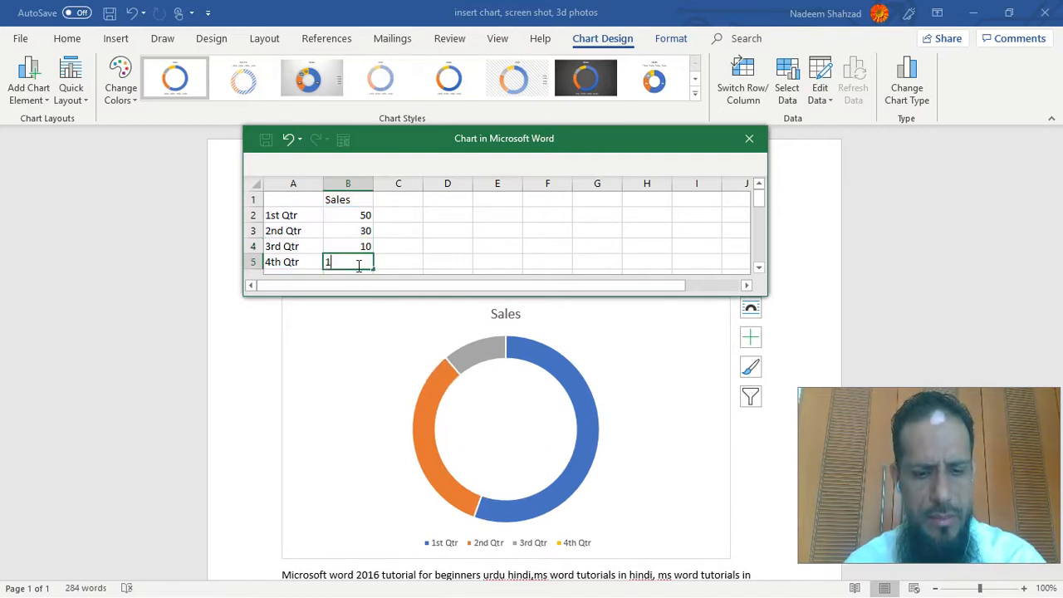
{"action": "type", "text": "0"}
{"action": "left_click", "coordinate": [428, 249]}
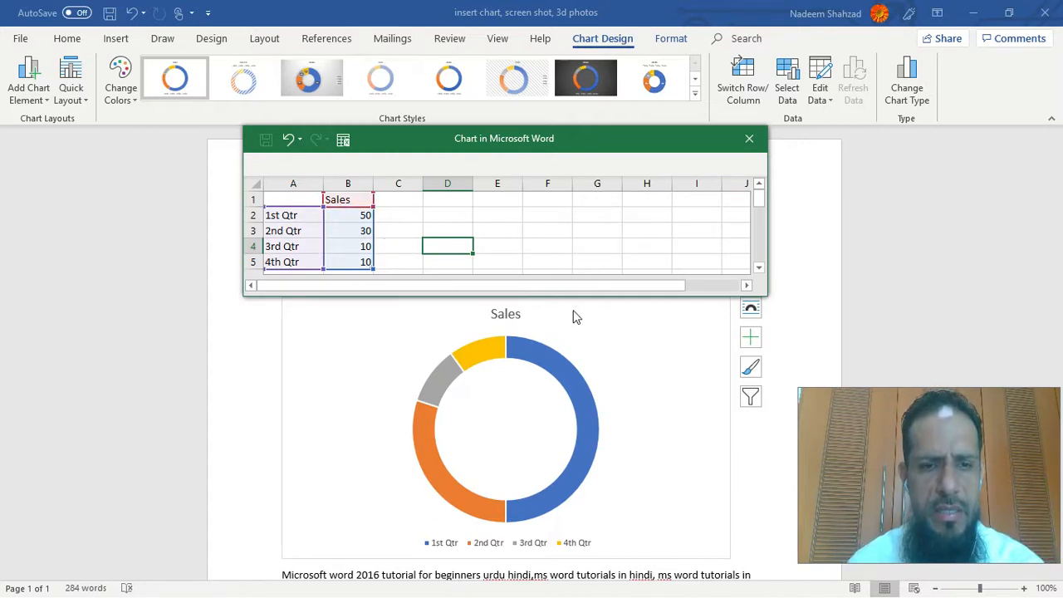
{"action": "left_click", "coordinate": [750, 142]}
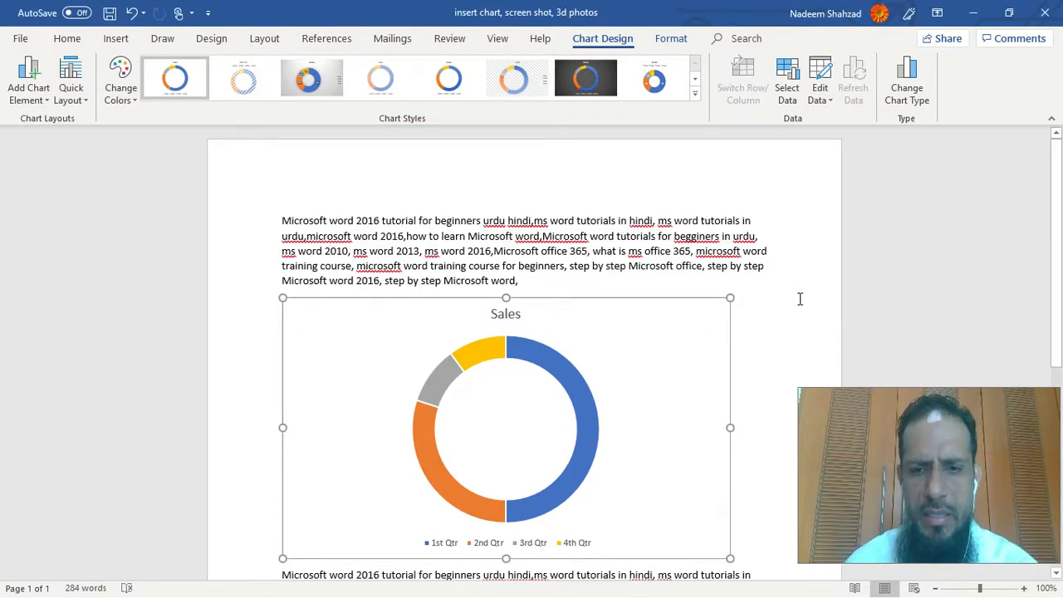
Review the chart element options and apply the quick layout with the legend below the title and percentage labels on the doughnut slices.
{"action": "left_click", "coordinate": [505, 353]}
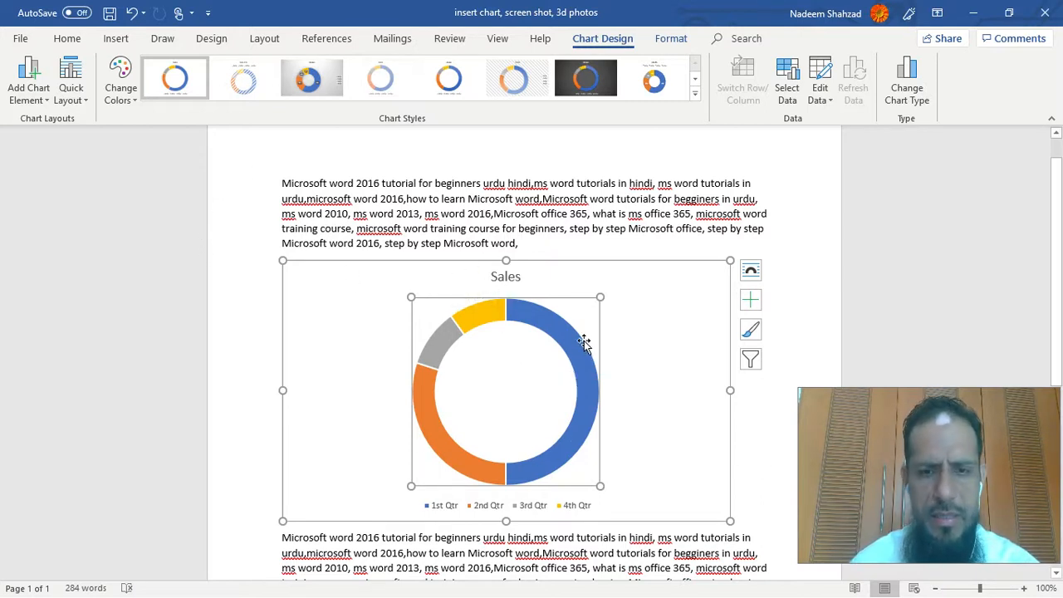
{"action": "left_click", "coordinate": [552, 266]}
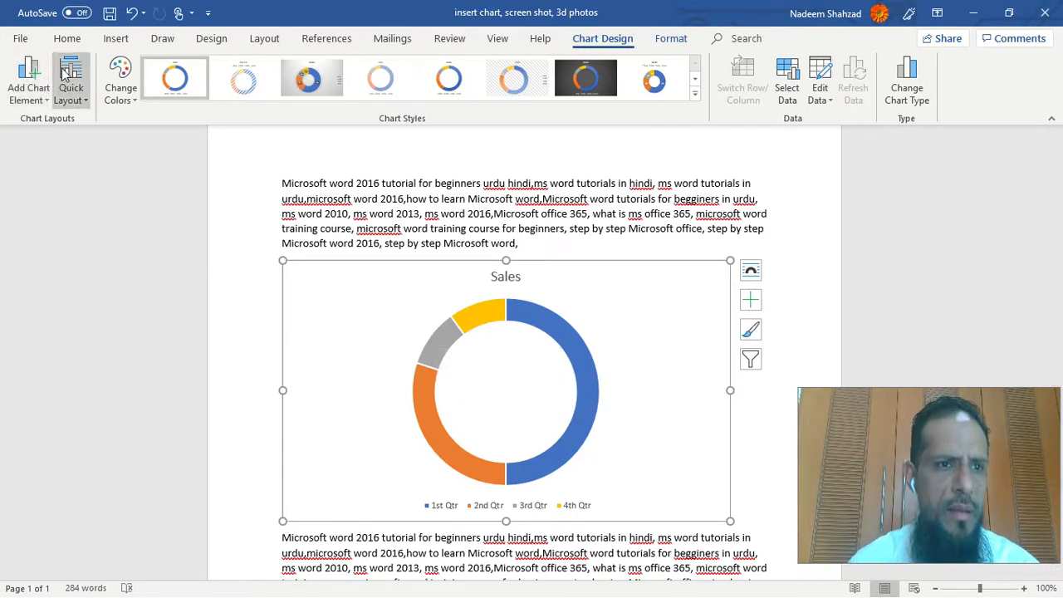
{"action": "left_click", "coordinate": [29, 76]}
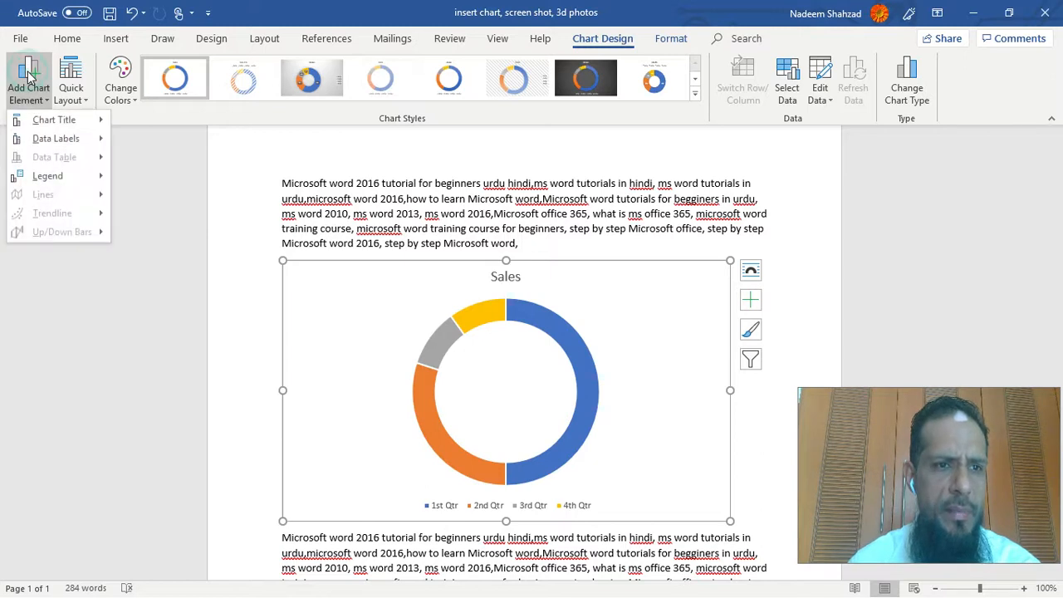
{"action": "mouse_move", "coordinate": [43, 127]}
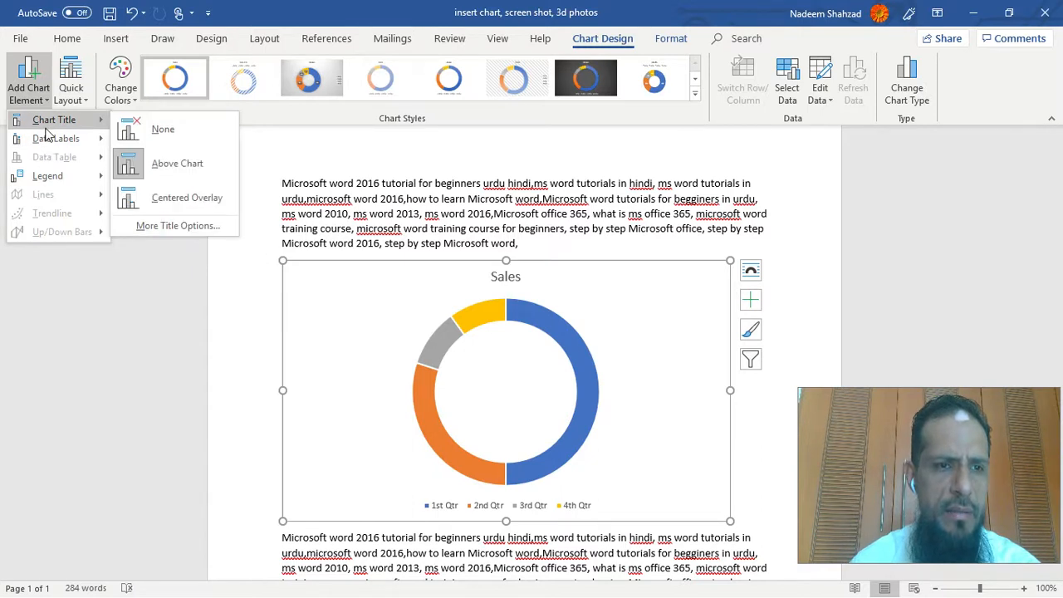
{"action": "mouse_move", "coordinate": [50, 177]}
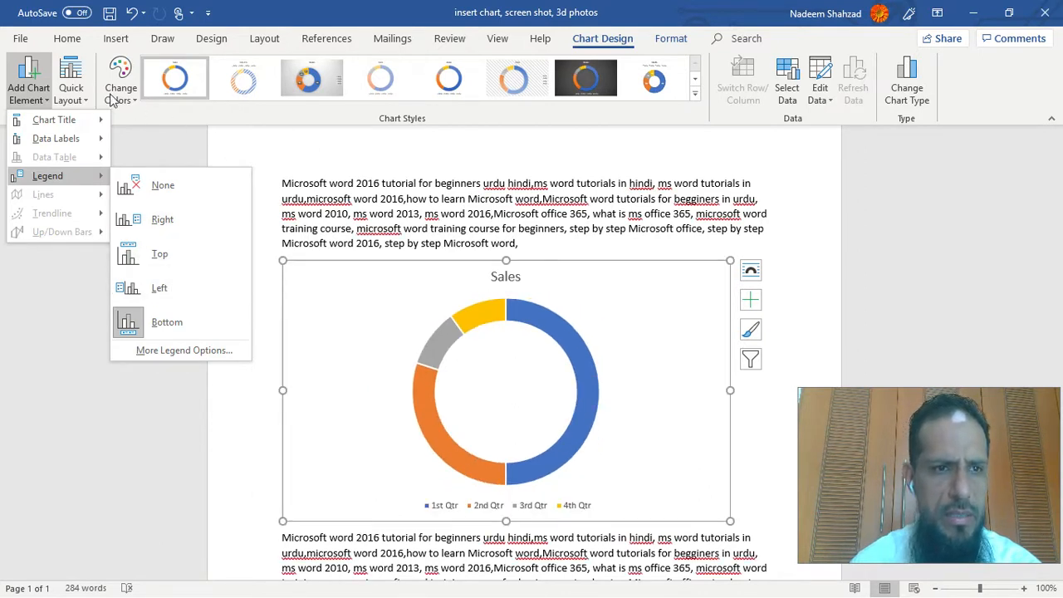
{"action": "left_click", "coordinate": [71, 83]}
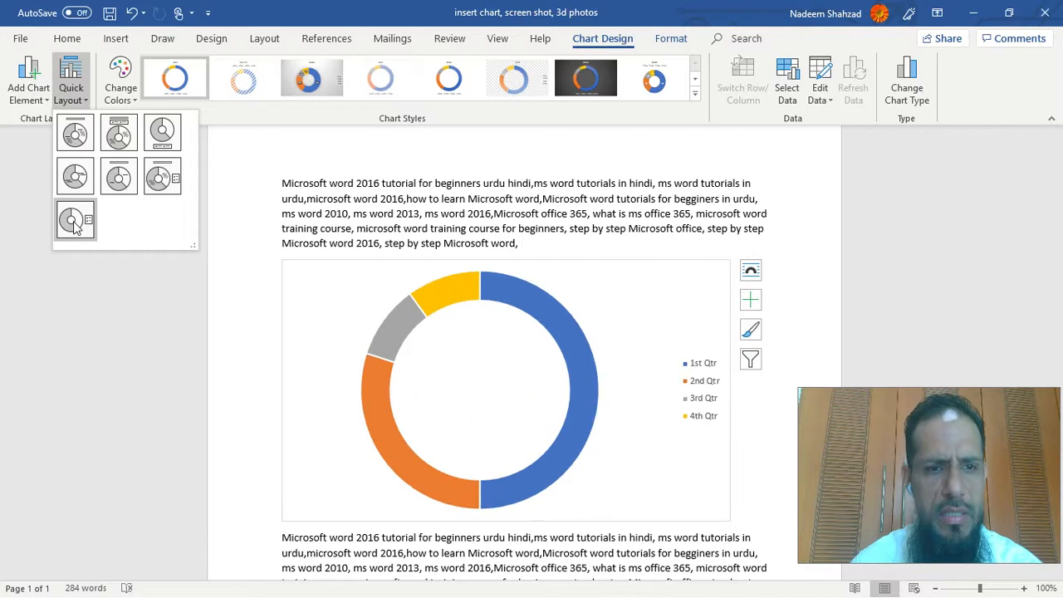
{"action": "left_click", "coordinate": [118, 135]}
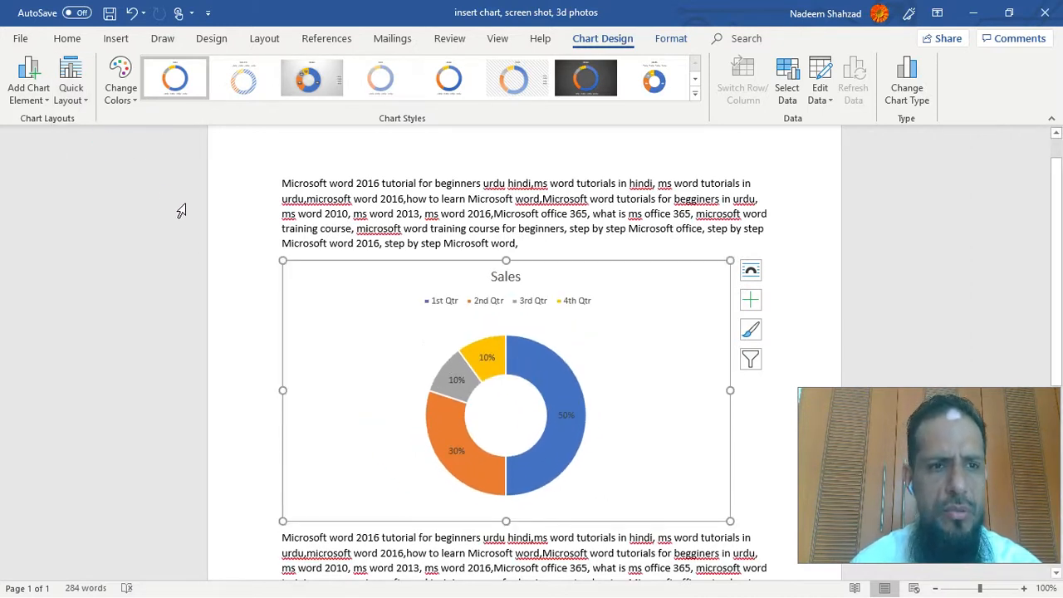
{"action": "left_click", "coordinate": [421, 302]}
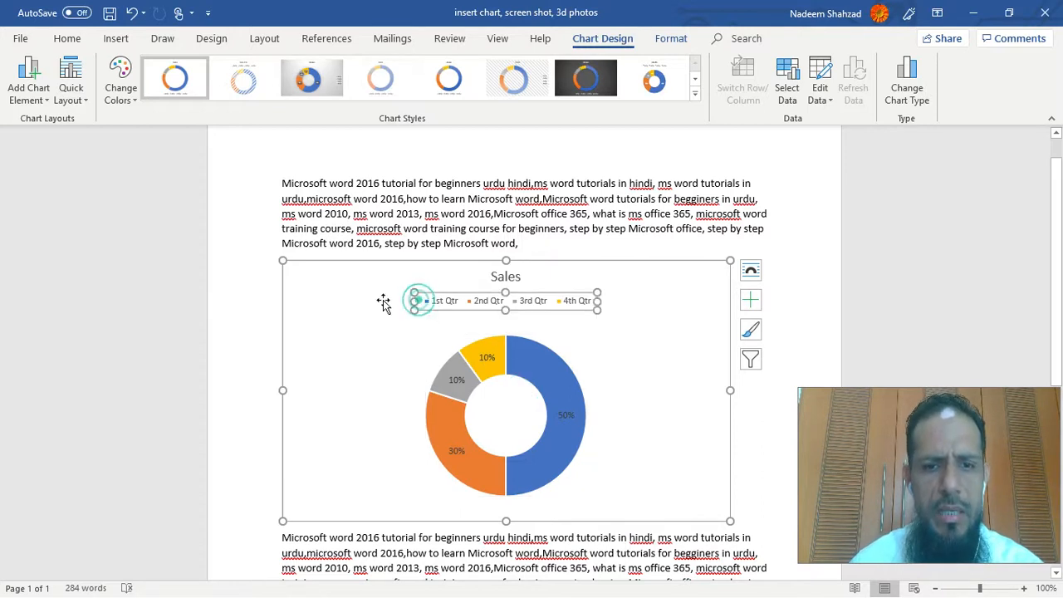
{"action": "left_click", "coordinate": [537, 374]}
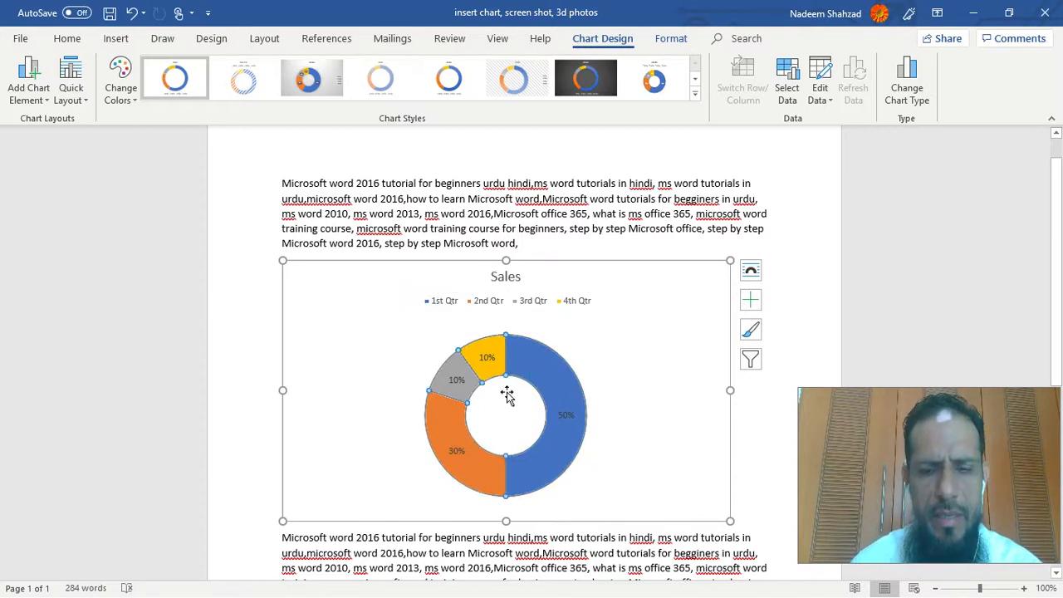
{"action": "left_click", "coordinate": [400, 375]}
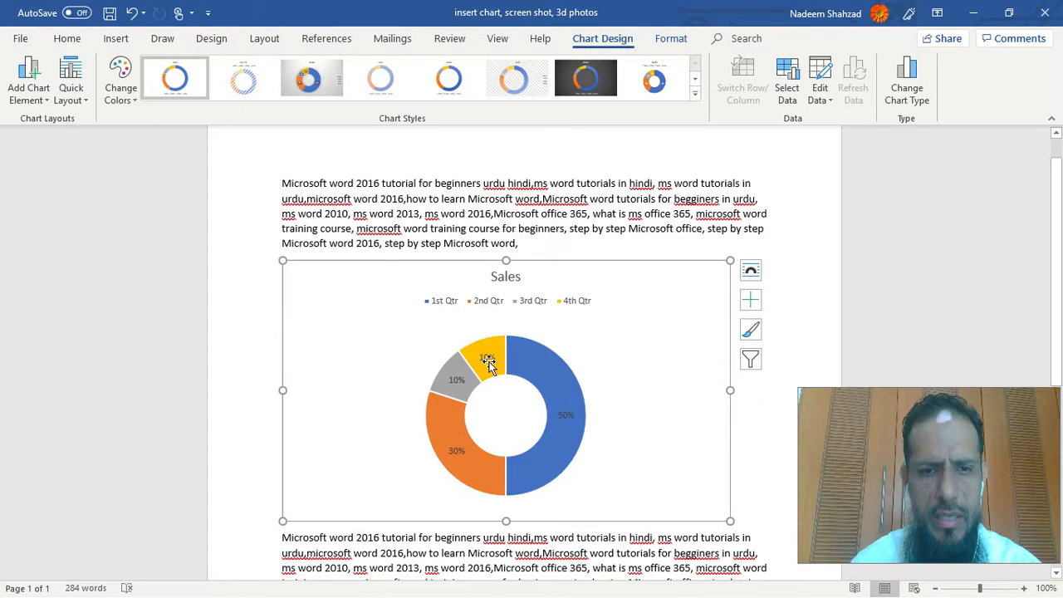
Try the orange, yellow and green Colorful palette and the light-to-dark gold Monochromatic palette on the chart.
{"action": "left_click", "coordinate": [121, 87]}
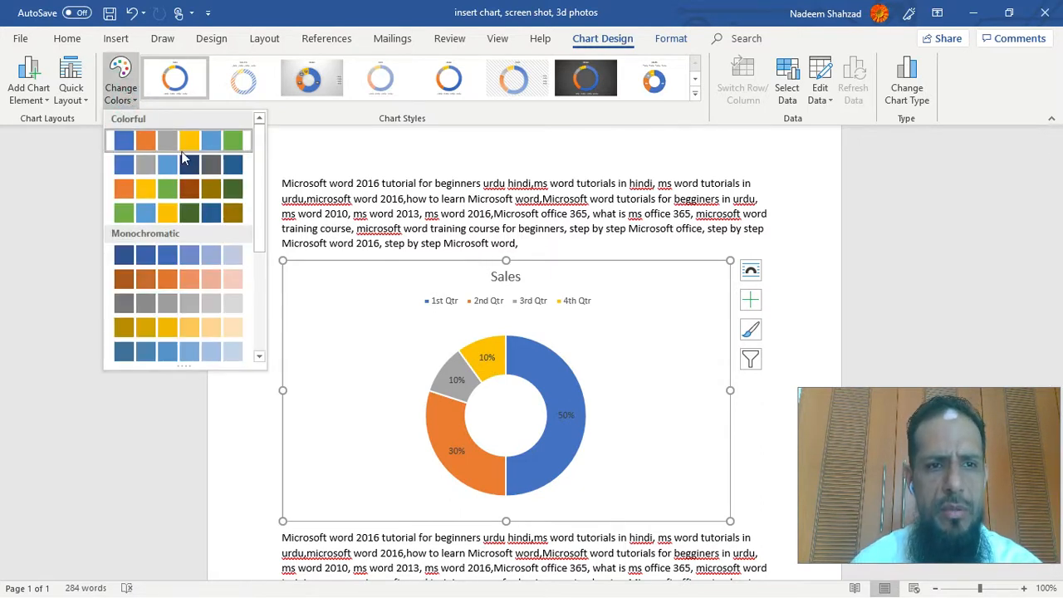
{"action": "left_click_drag", "start_coordinate": [260, 140], "coordinate": [257, 166]}
{"action": "left_click", "coordinate": [189, 178]}
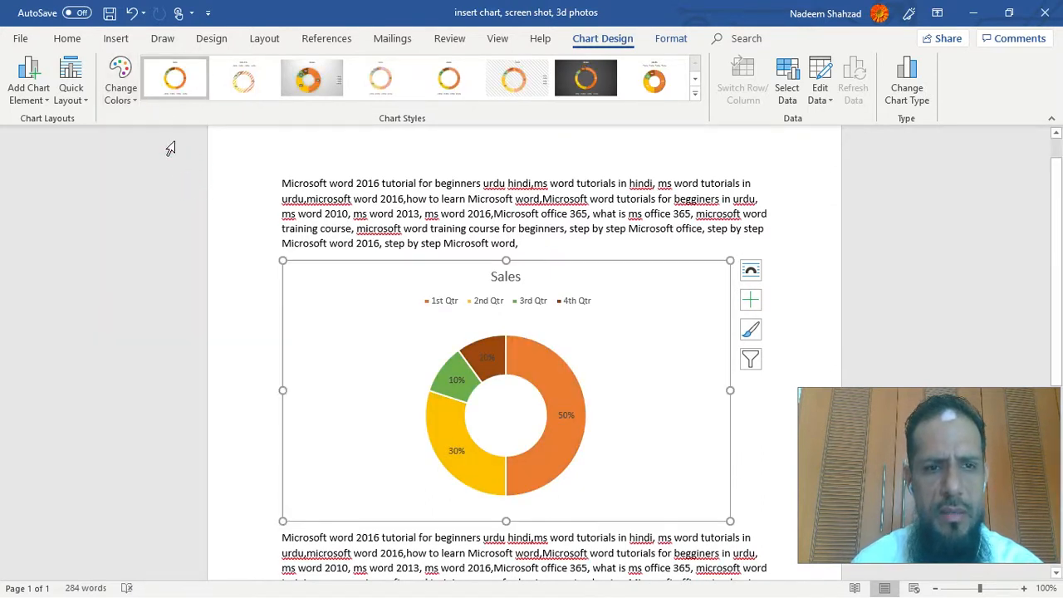
{"action": "left_click", "coordinate": [129, 98]}
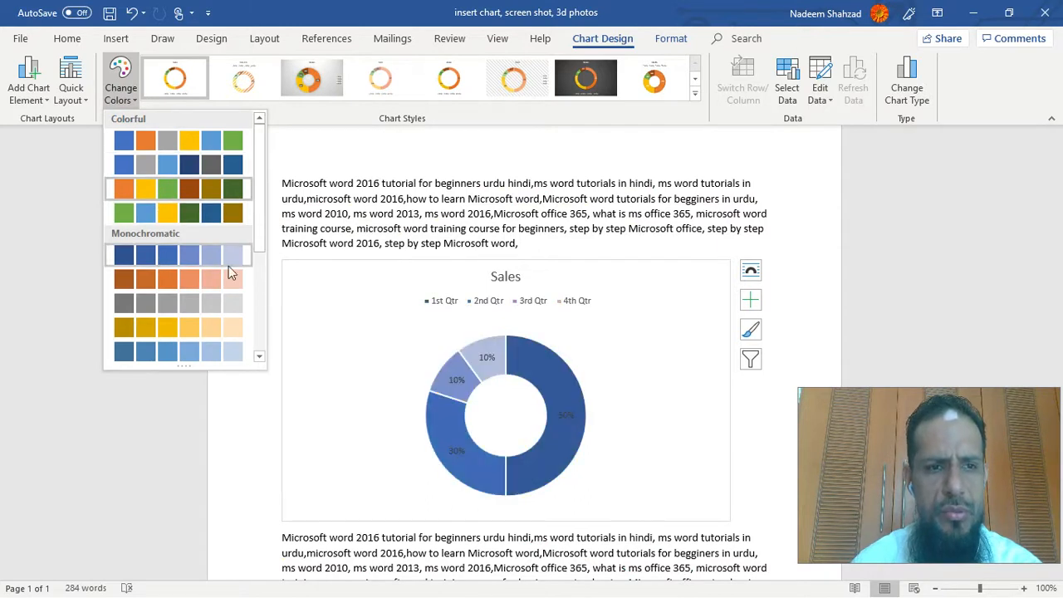
{"action": "left_click_drag", "start_coordinate": [263, 226], "coordinate": [263, 327]}
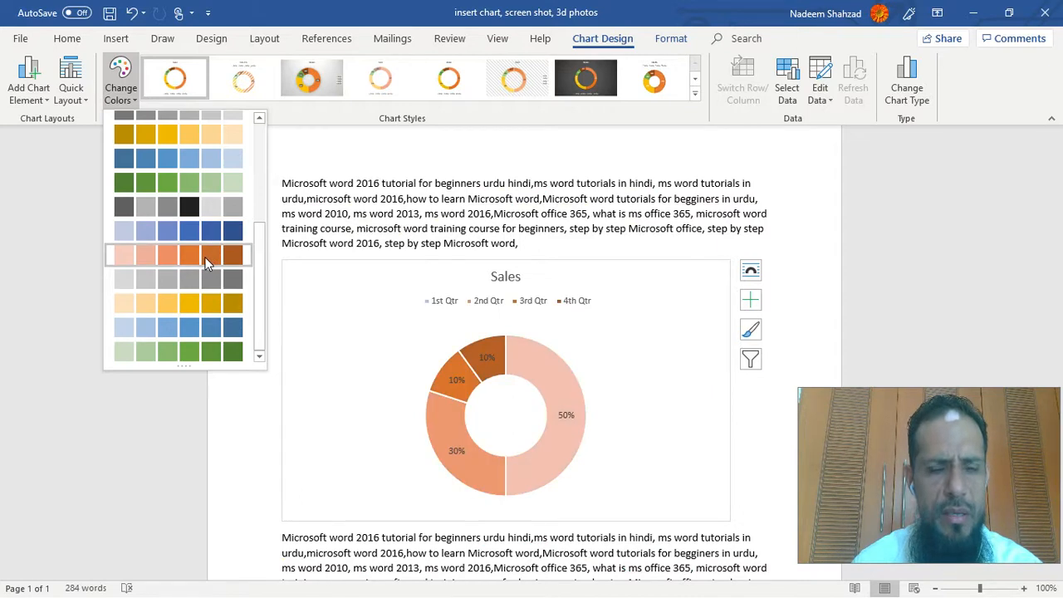
{"action": "left_click", "coordinate": [217, 312]}
Recolor the doughnut chart with the Colorful palette that starts with green, blue, yellow and dark green.
{"action": "left_click", "coordinate": [122, 87]}
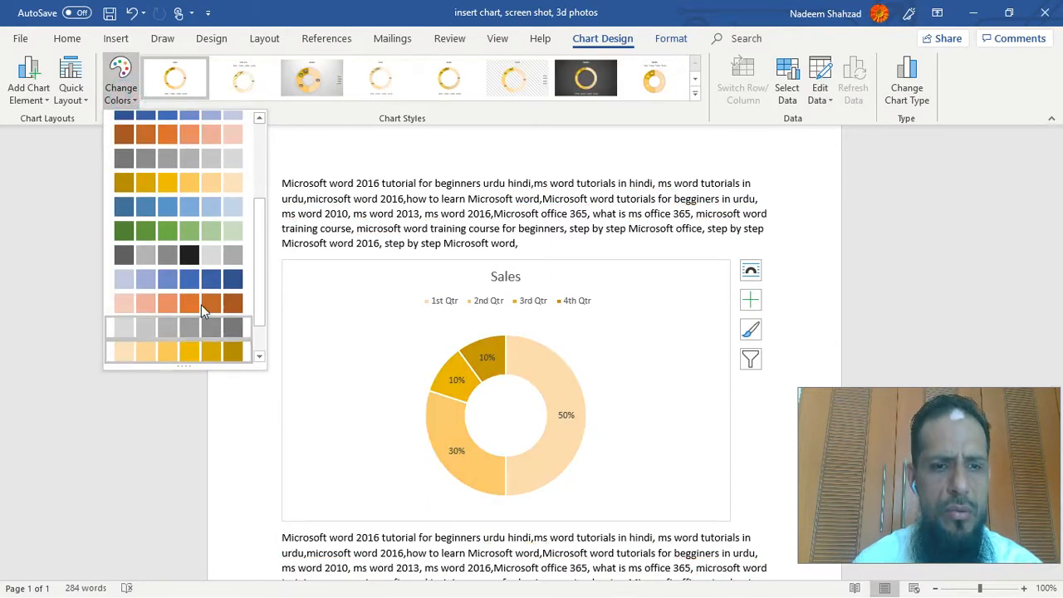
{"action": "scroll", "coordinate": [188, 168], "scroll_direction": "up", "scroll_amount": 3}
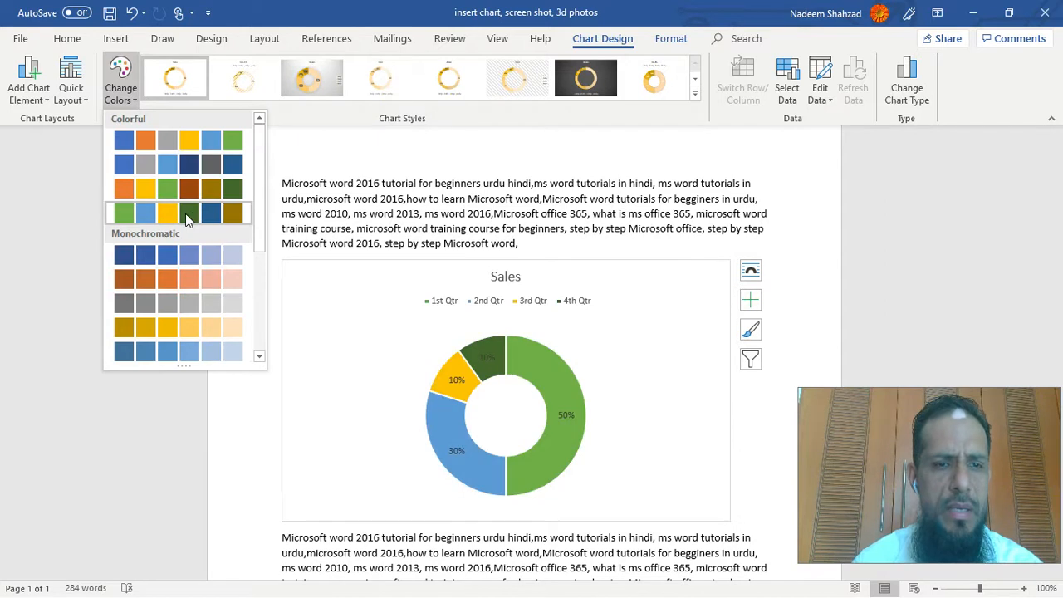
{"action": "left_click", "coordinate": [188, 219]}
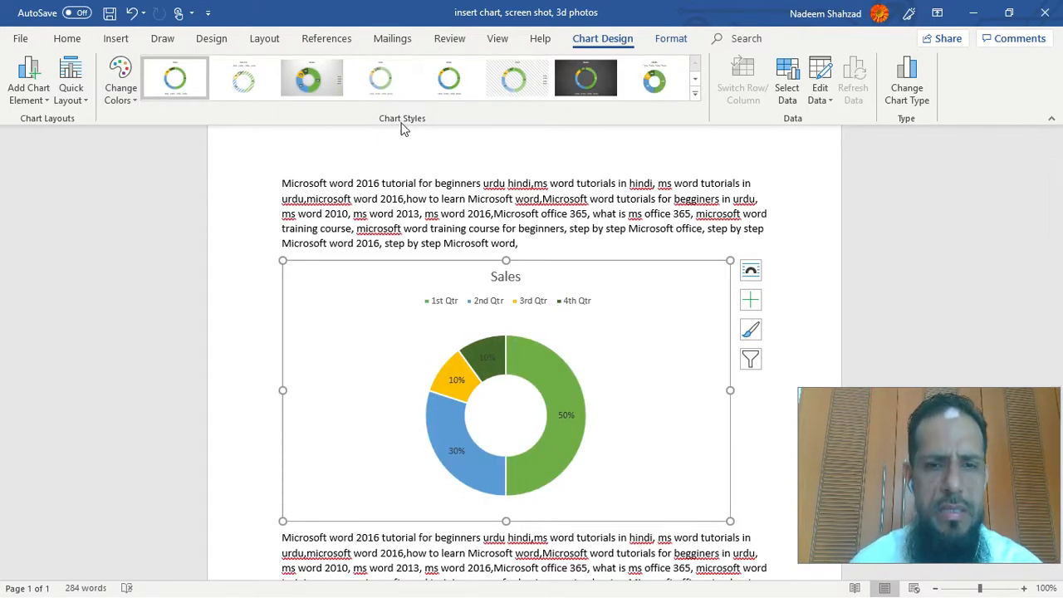
Compare several chart styles and apply the one with the gray gradient background and dark boxed percentage labels.
{"action": "left_click", "coordinate": [563, 89]}
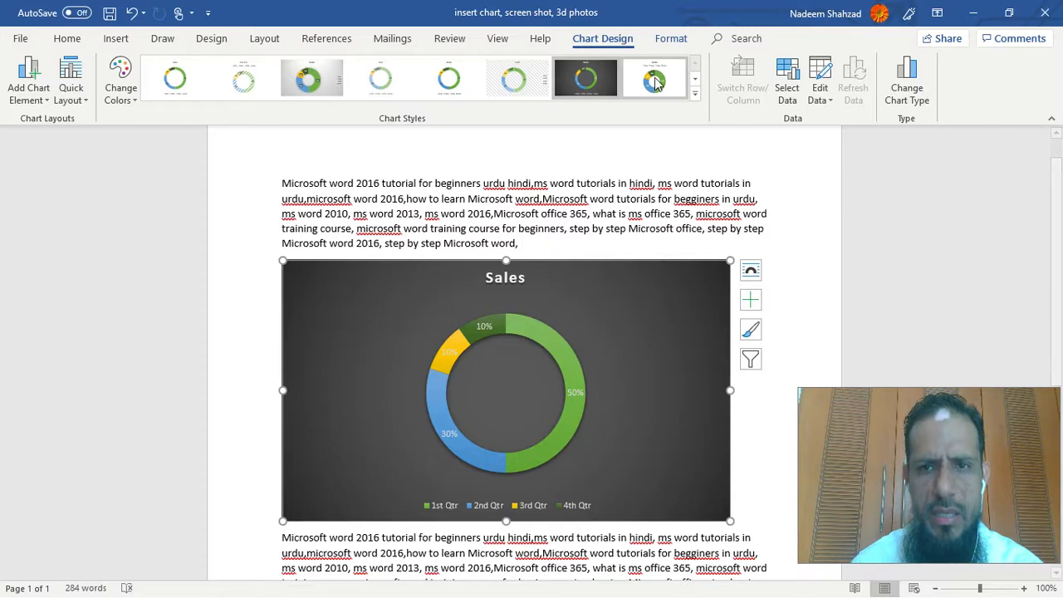
{"action": "left_click", "coordinate": [243, 83]}
{"action": "left_click", "coordinate": [306, 87]}
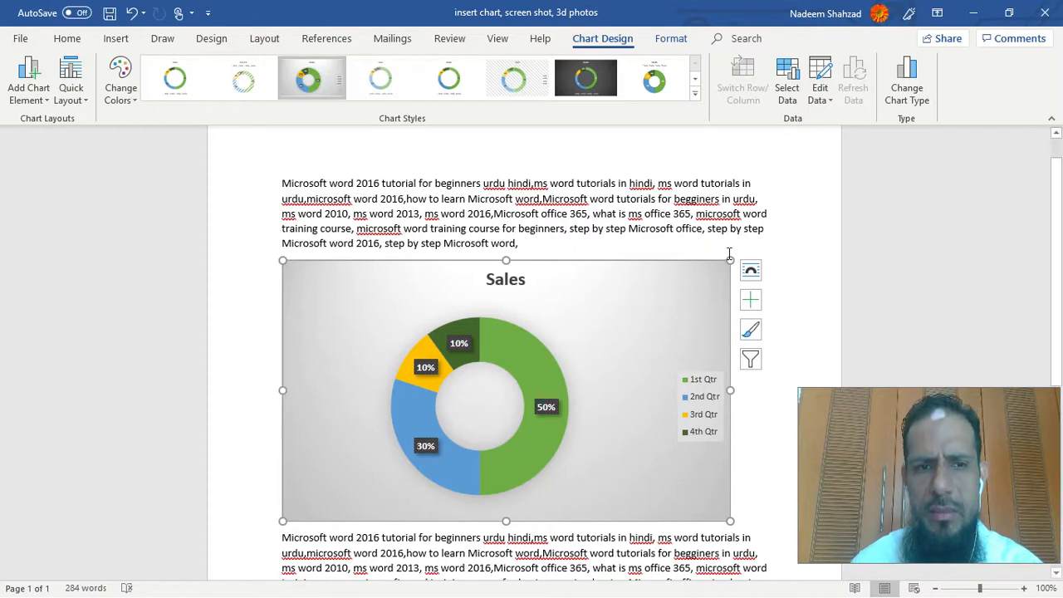
{"action": "left_click", "coordinate": [631, 327]}
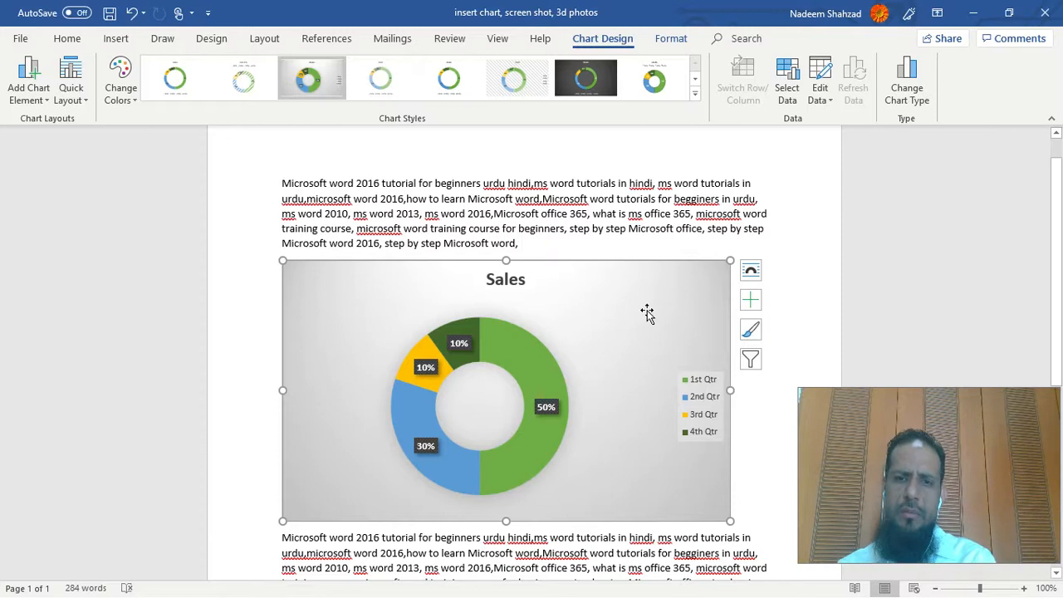
Open the formatting options for the chart's data labels and look over the commands available for the chart area.
{"action": "left_click", "coordinate": [531, 355]}
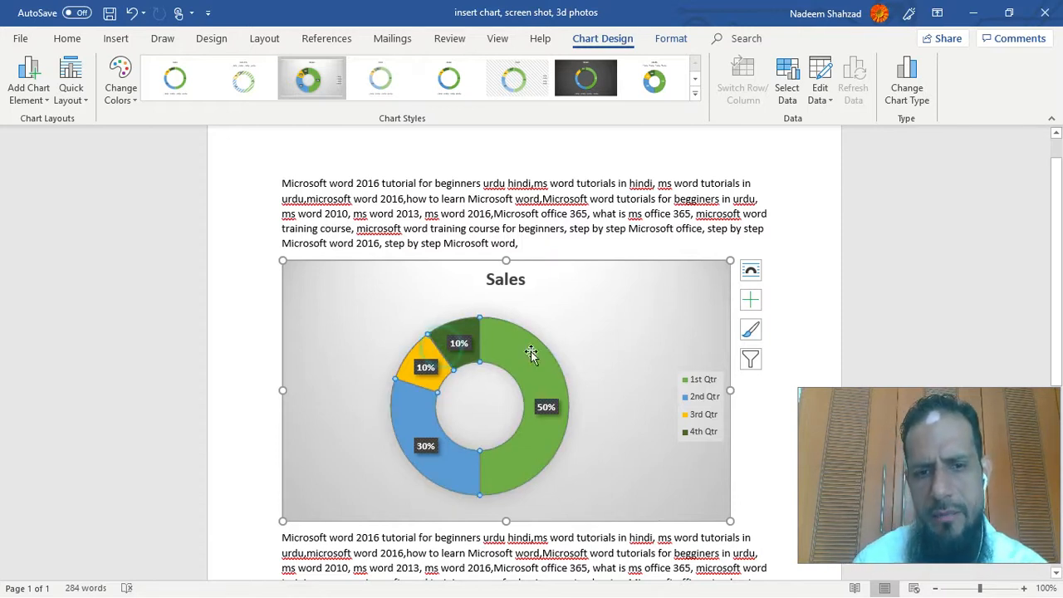
{"action": "double_click", "coordinate": [548, 406]}
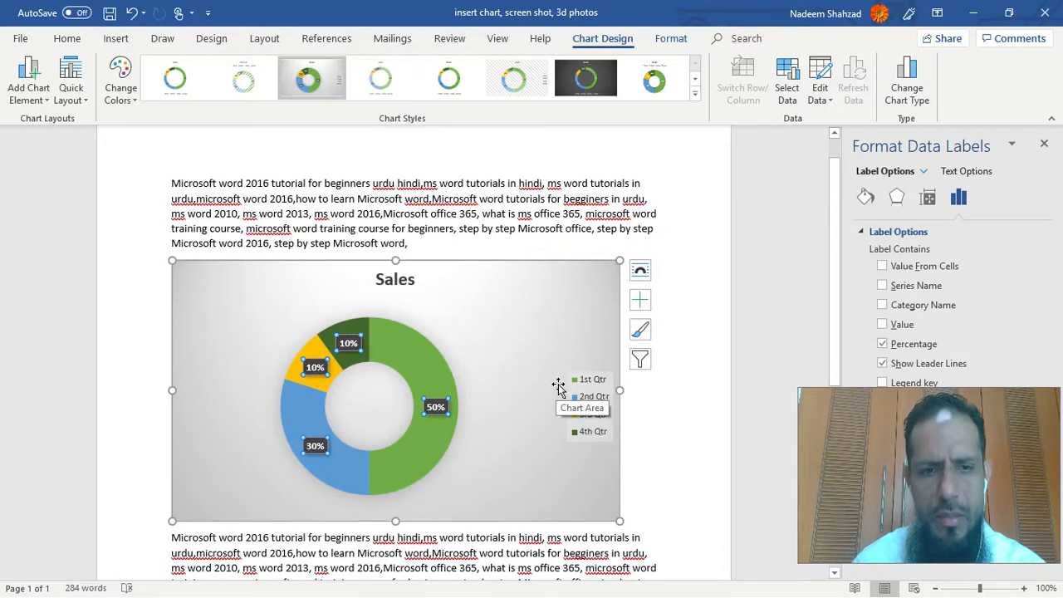
{"action": "right_click", "coordinate": [463, 322]}
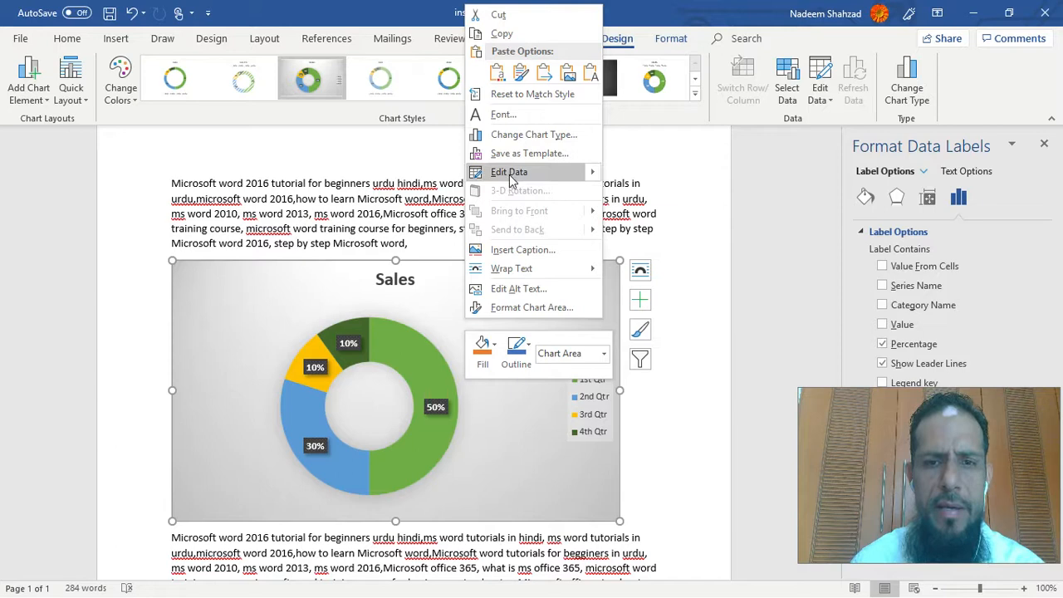
{"action": "left_click", "coordinate": [689, 277]}
{"action": "left_click", "coordinate": [539, 313]}
Review the chart's data source range and series, cancel without changes, and return to the chart in the document.
{"action": "left_click", "coordinate": [791, 83]}
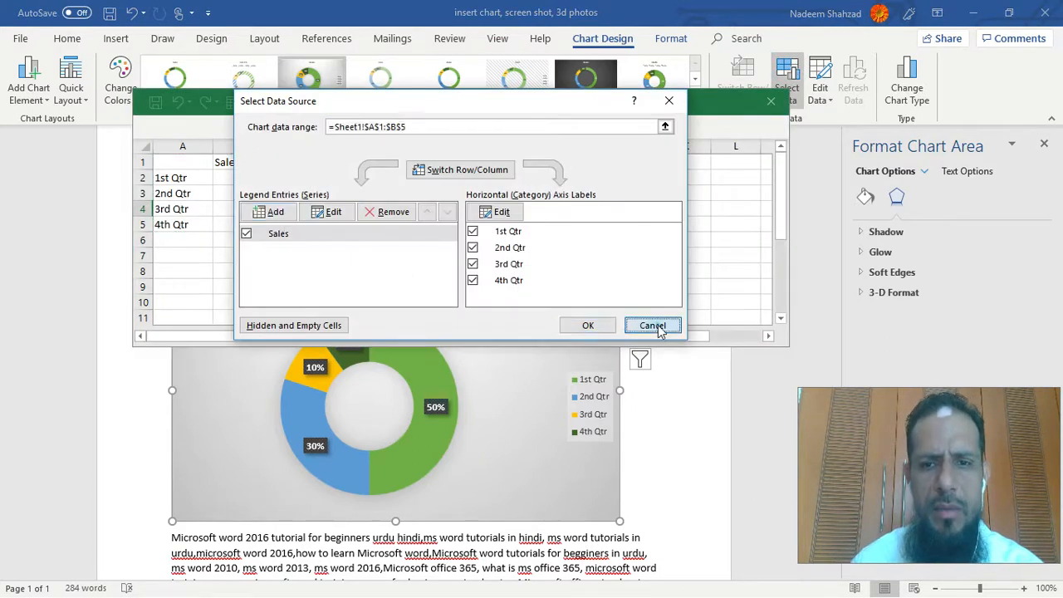
{"action": "left_click", "coordinate": [652, 325]}
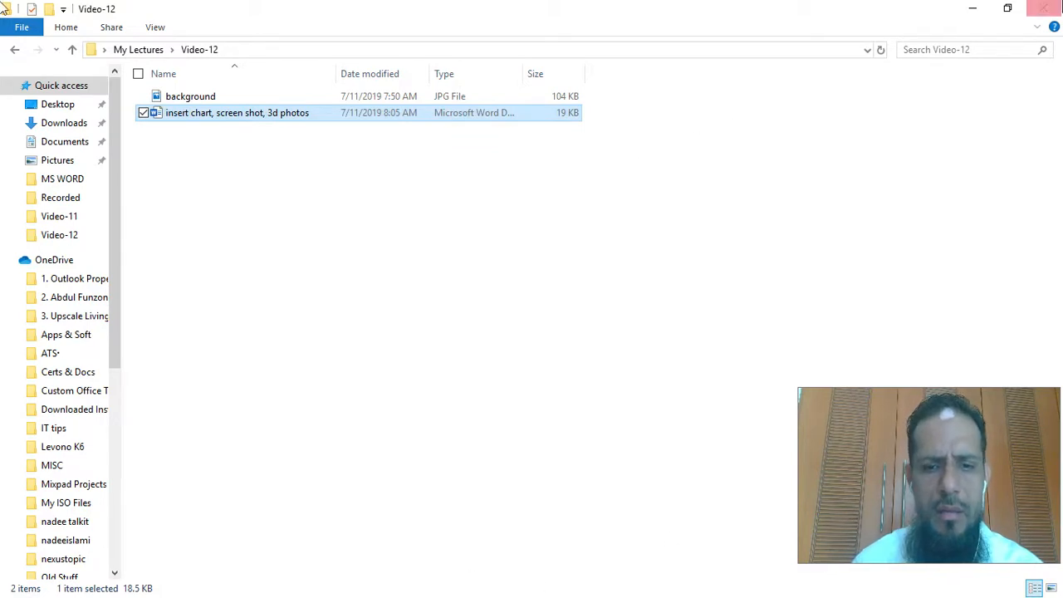
{"action": "left_click", "coordinate": [972, 8]}
{"action": "left_click", "coordinate": [477, 387]}
Open the chart's data sheet and set the Sales values of the 1st Qtr and 2nd Qtr to 40 each.
{"action": "left_click", "coordinate": [821, 95]}
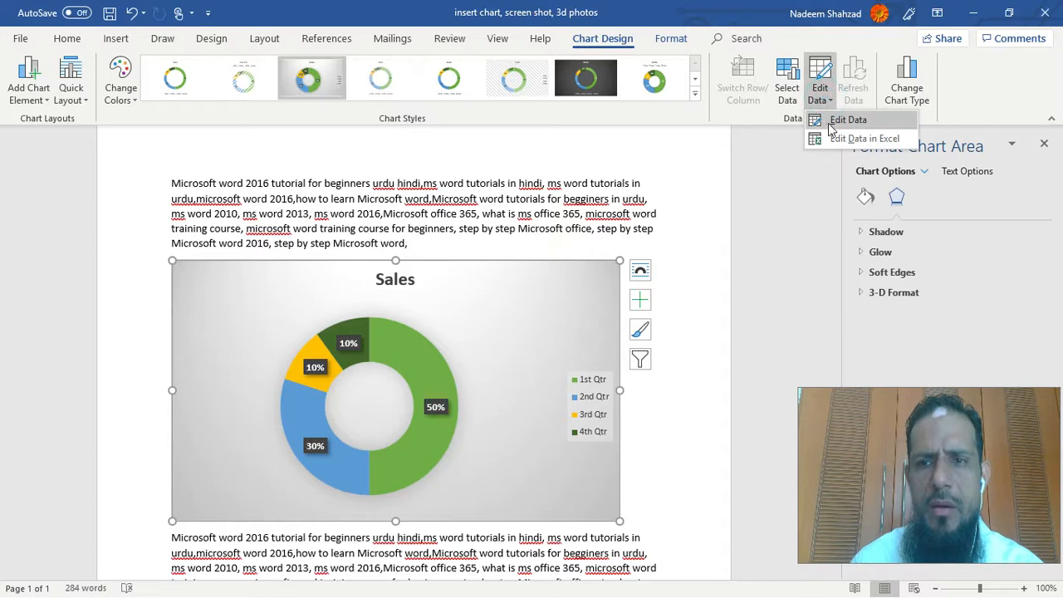
{"action": "left_click", "coordinate": [837, 121]}
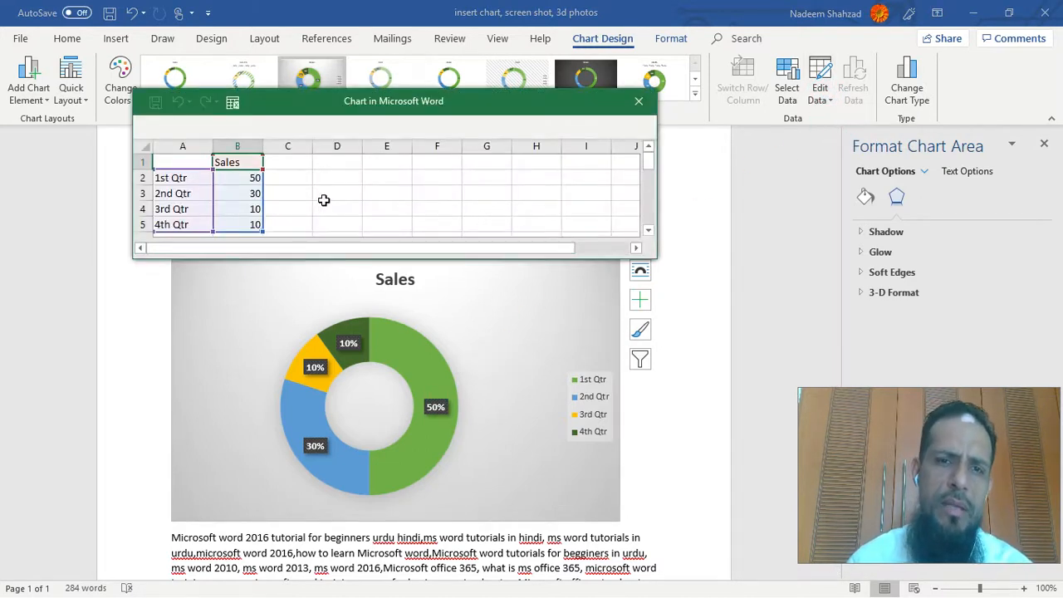
{"action": "left_click_drag", "start_coordinate": [248, 194], "coordinate": [260, 223]}
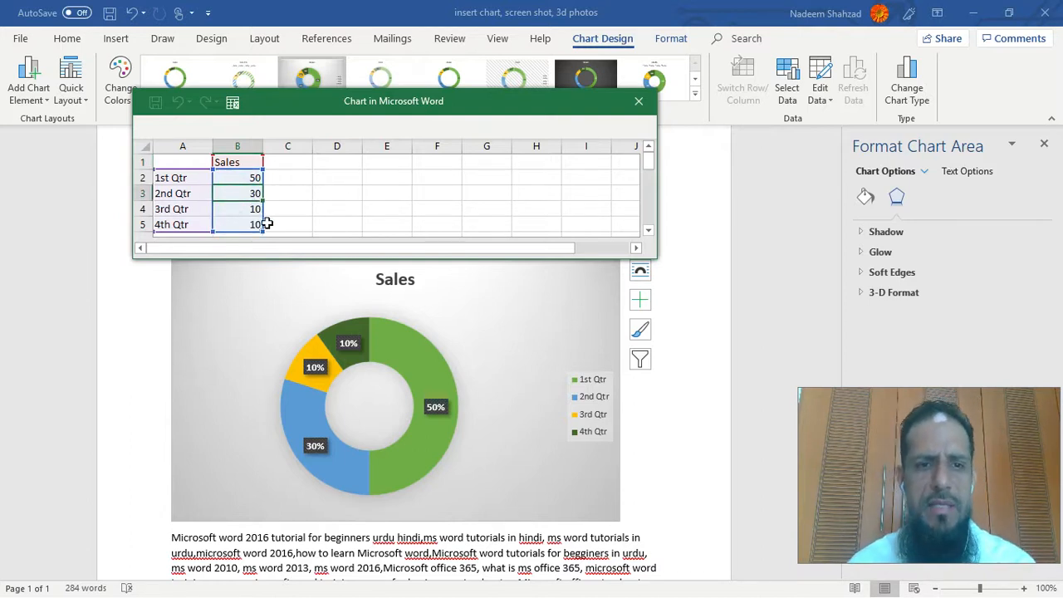
{"action": "left_click", "coordinate": [254, 178]}
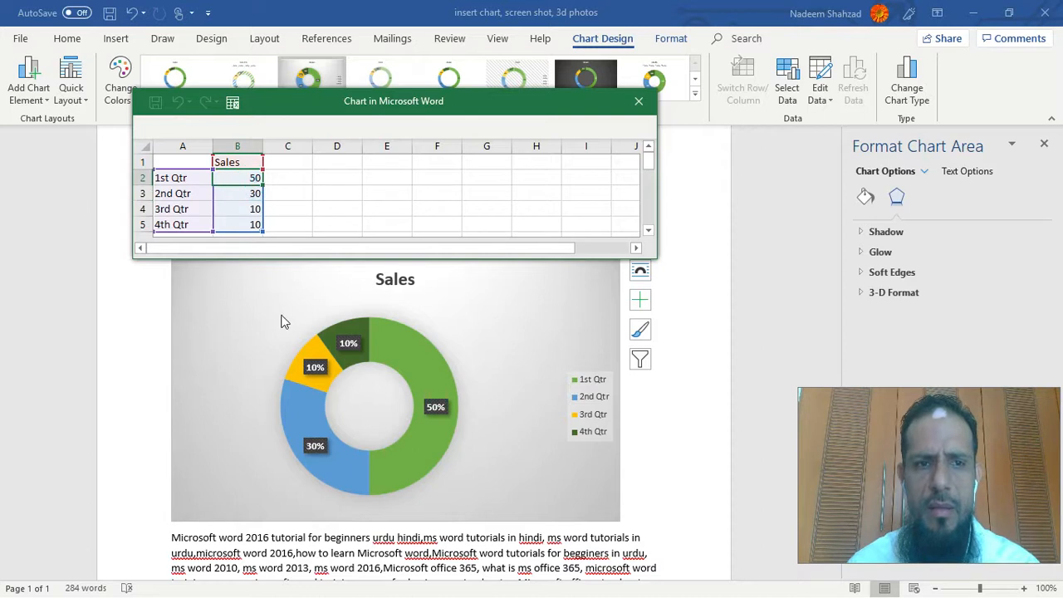
{"action": "left_click", "coordinate": [256, 191]}
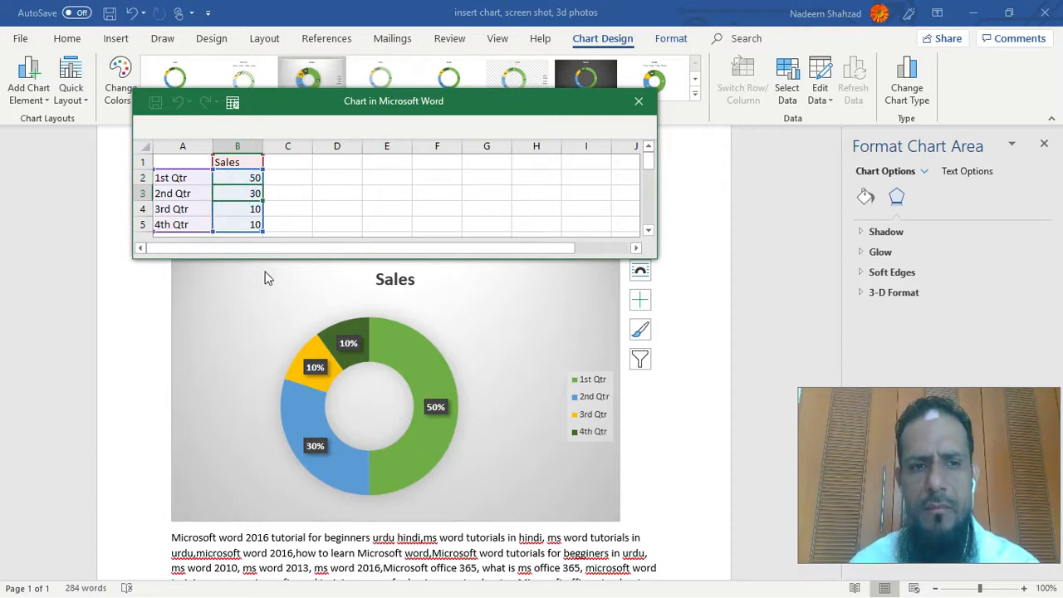
{"action": "left_click", "coordinate": [245, 177]}
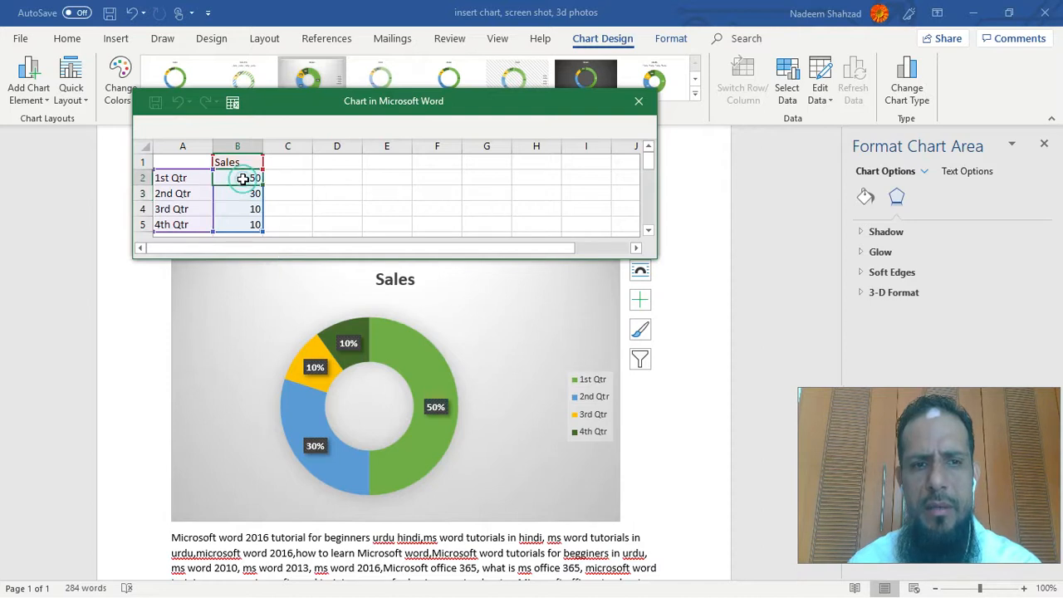
{"action": "left_click", "coordinate": [249, 196]}
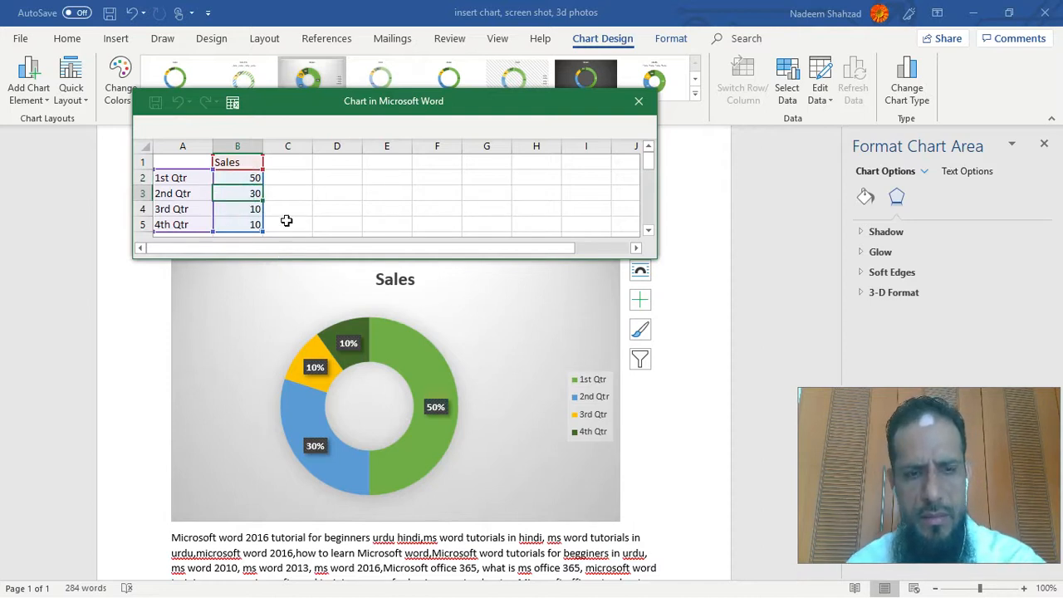
{"action": "type", "text": "40"}
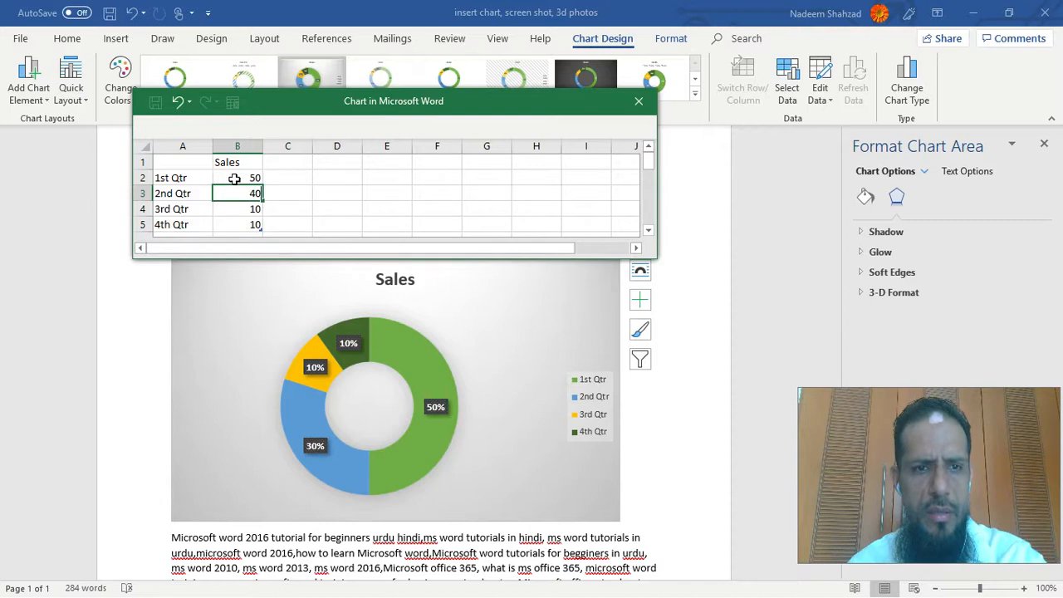
{"action": "left_click", "coordinate": [222, 176]}
{"action": "type", "text": "4"}
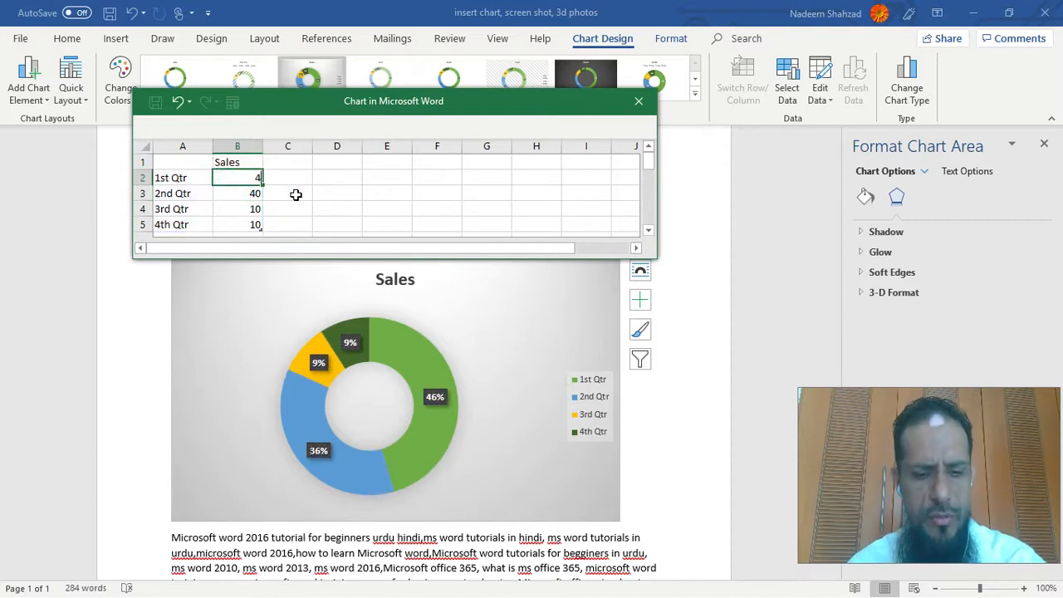
{"action": "left_click", "coordinate": [315, 192]}
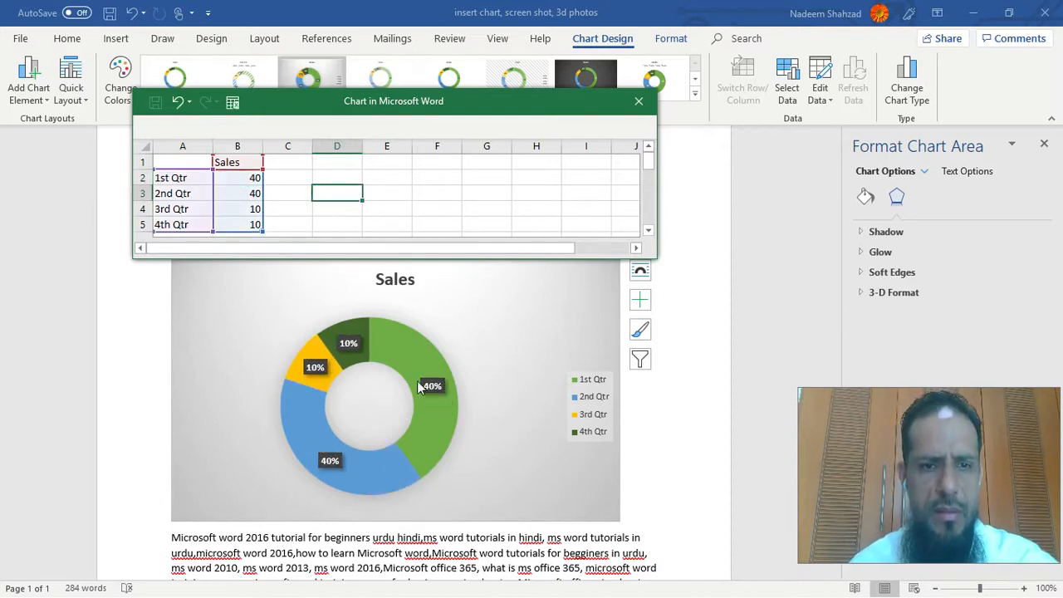
Close the chart's data sheet and shrink the doughnut chart from its lower corner to make it slightly narrower and noticeably shorter.
{"action": "left_click", "coordinate": [638, 101]}
{"action": "left_click", "coordinate": [515, 458]}
{"action": "left_click_drag", "start_coordinate": [617, 520], "coordinate": [592, 457]}
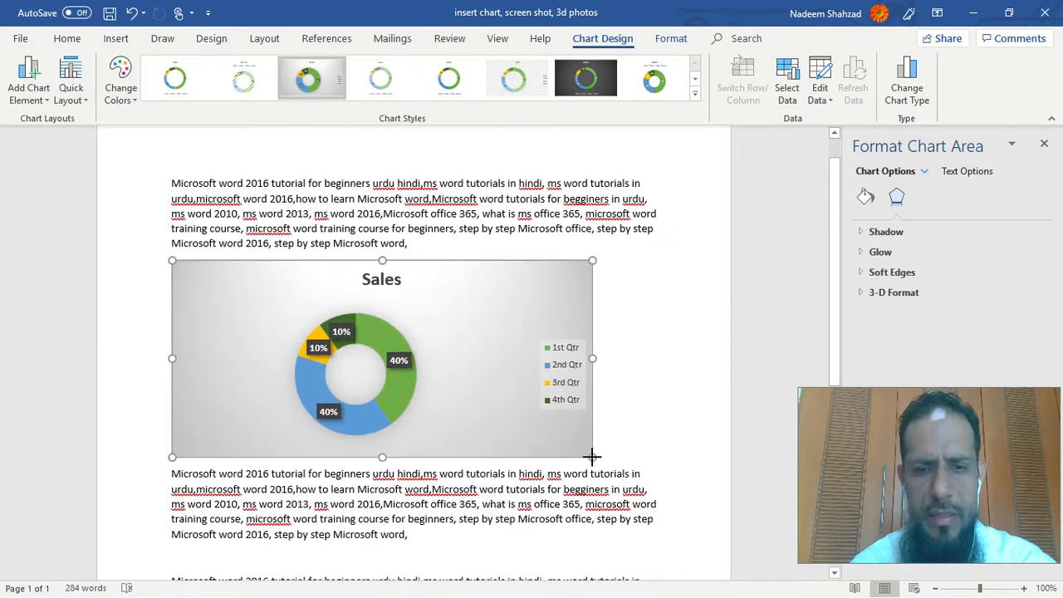
{"action": "left_click", "coordinate": [698, 360]}
{"action": "left_click", "coordinate": [466, 352]}
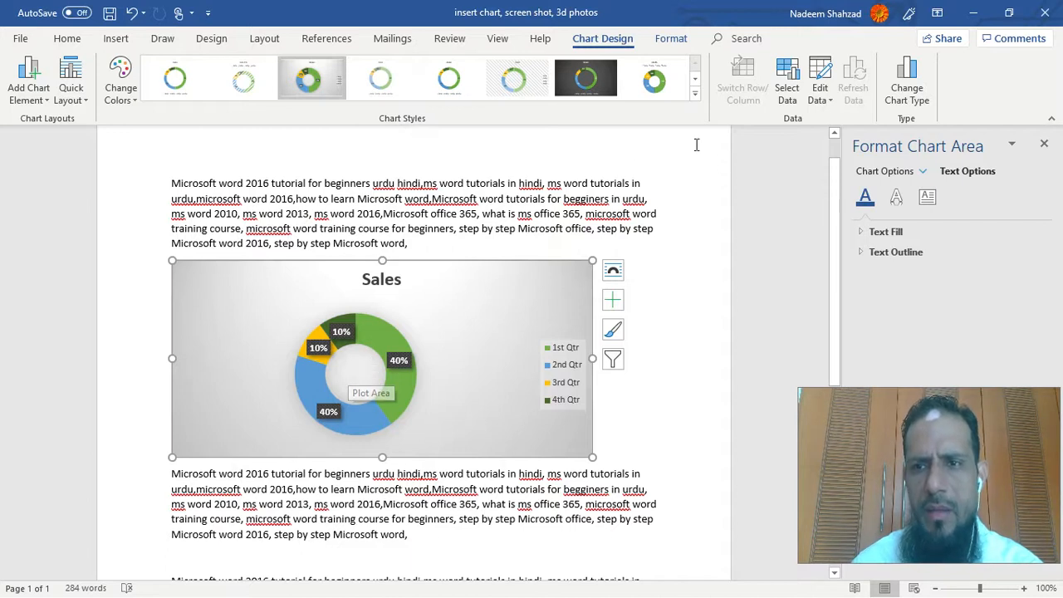
{"action": "left_click", "coordinate": [415, 372]}
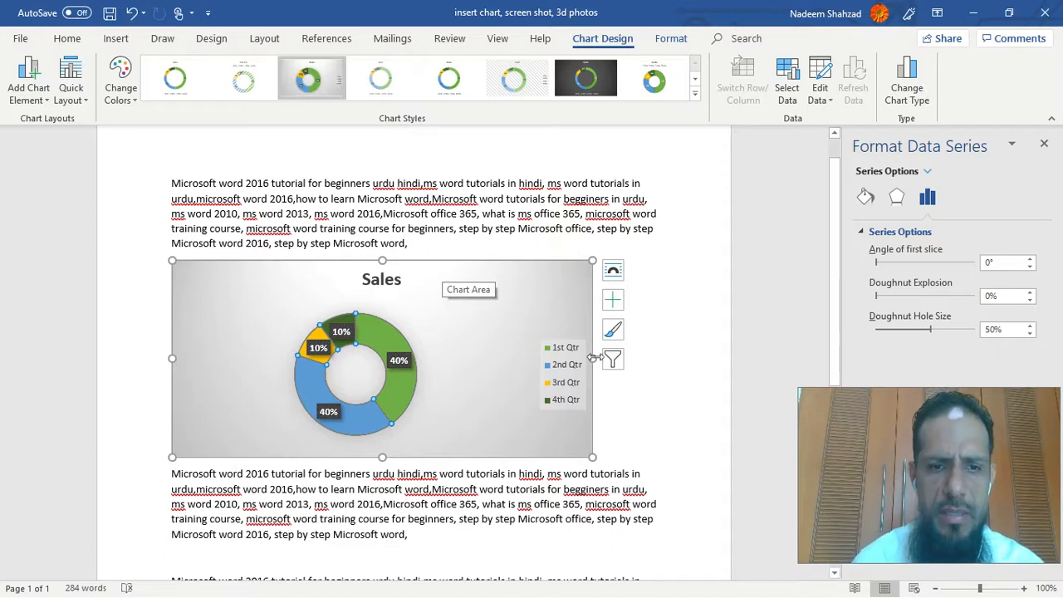
{"action": "left_click", "coordinate": [431, 340]}
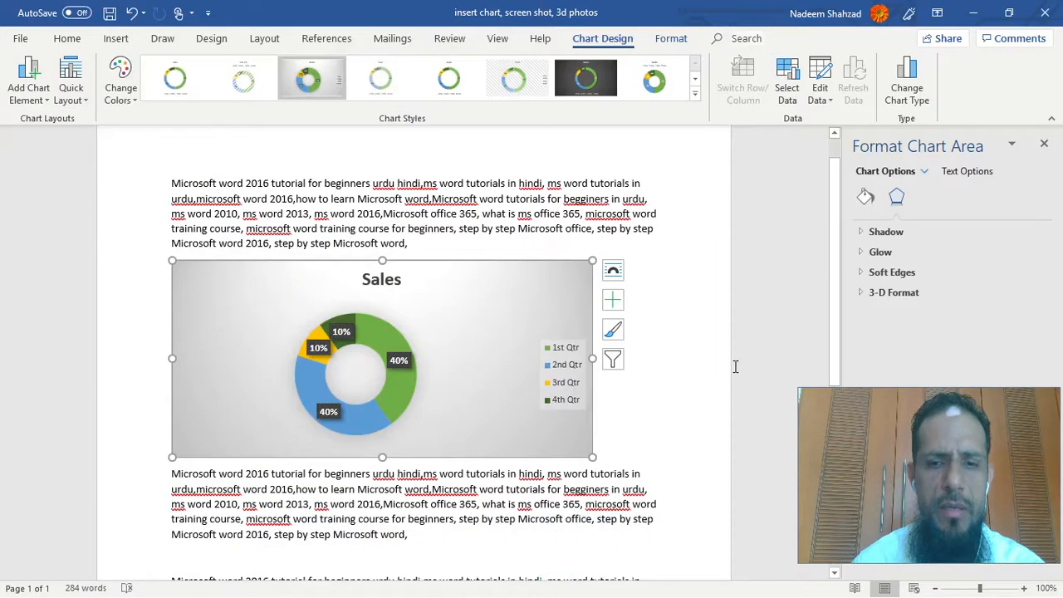
Add a blank line after the paragraph directly below the chart and place the cursor on it.
{"action": "scroll", "coordinate": [735, 366], "scroll_direction": "down", "scroll_amount": 8}
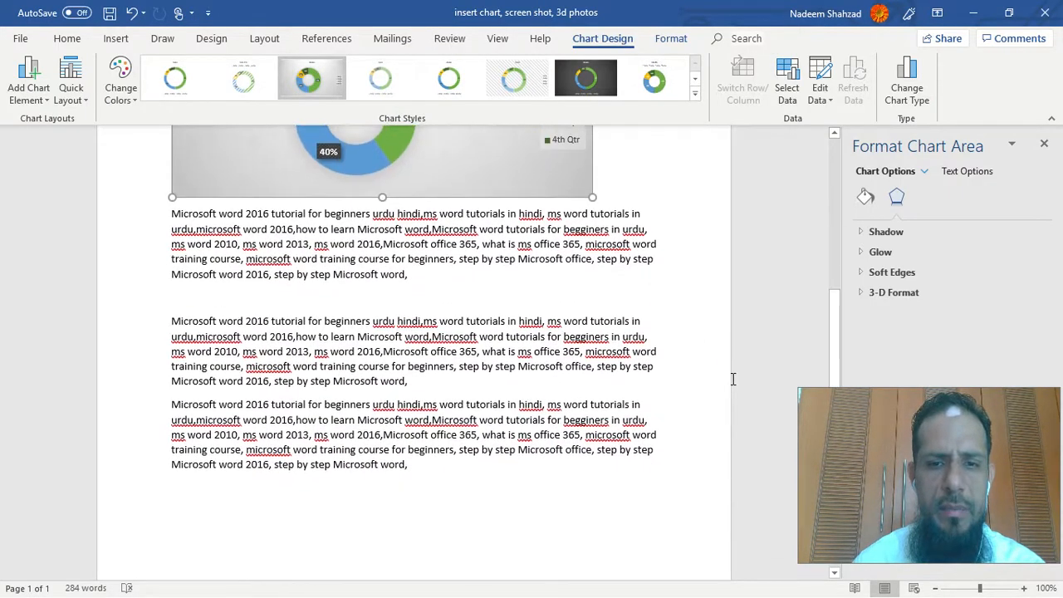
{"action": "left_click", "coordinate": [439, 181]}
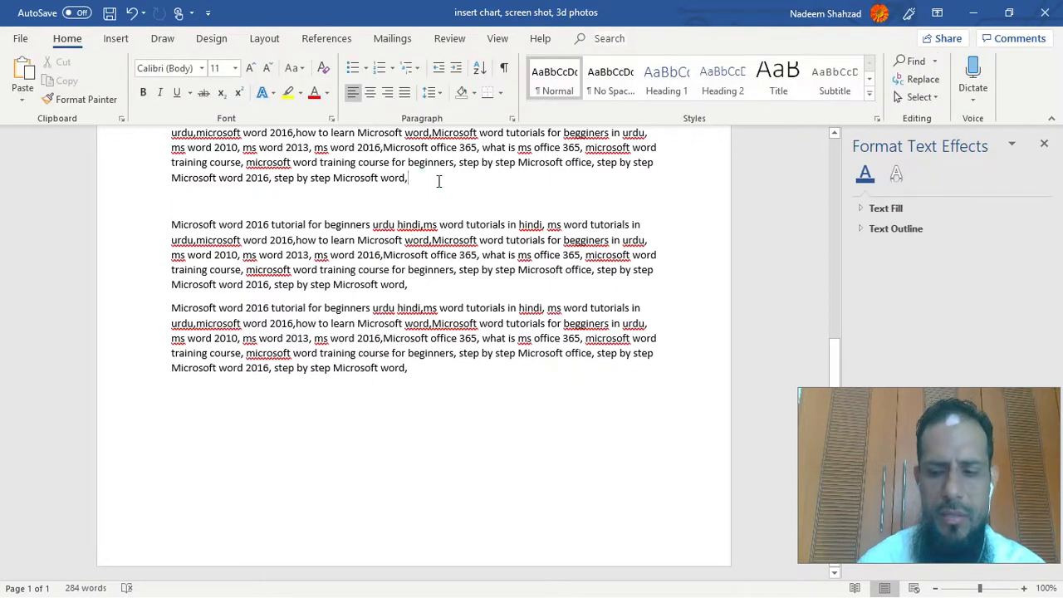
{"action": "key", "text": "Return"}
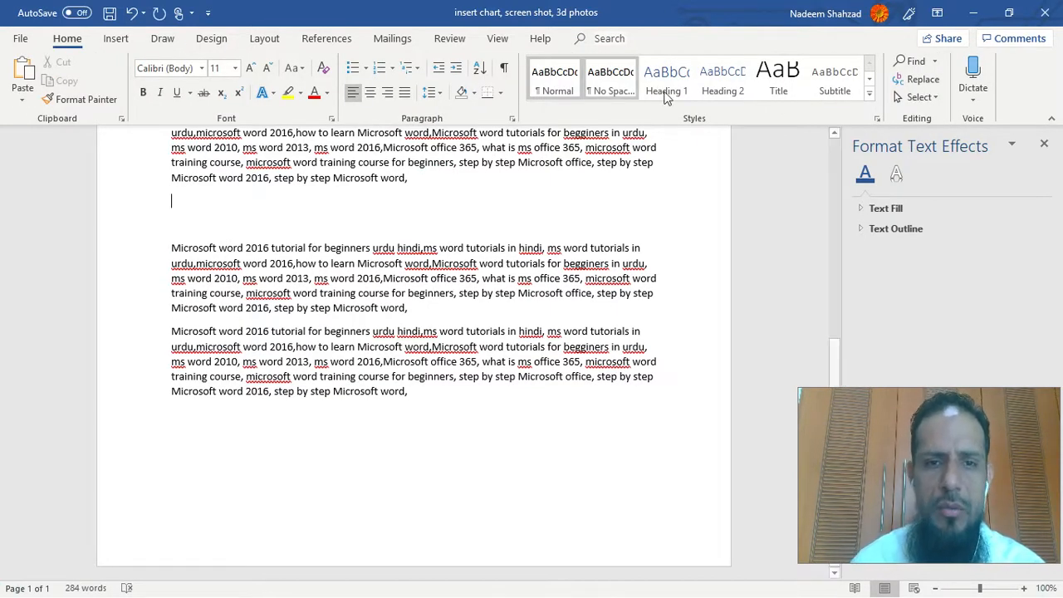
{"action": "left_click", "coordinate": [624, 505]}
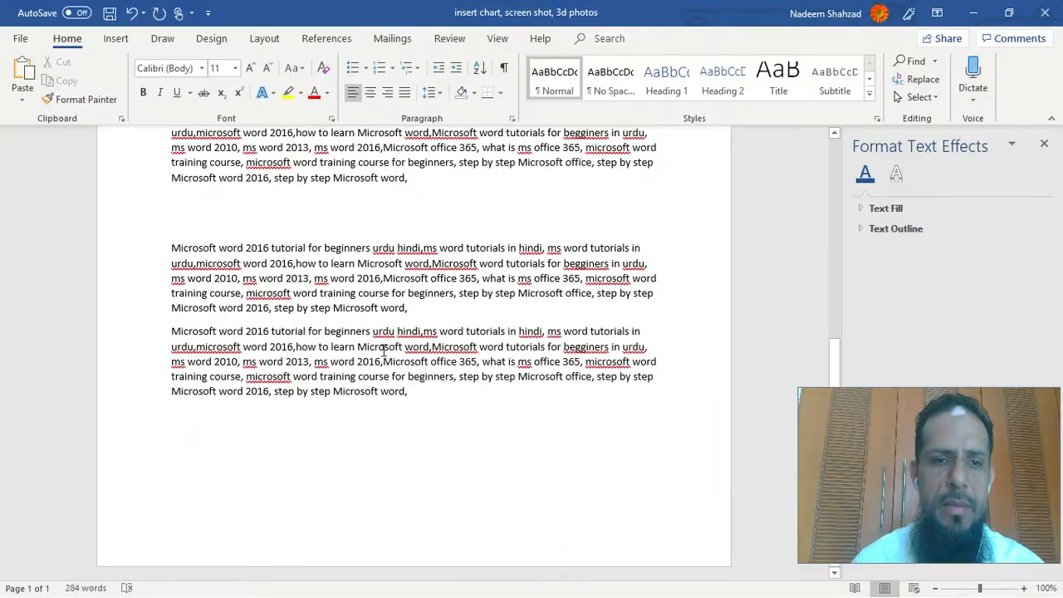
{"action": "left_click", "coordinate": [147, 208]}
{"action": "left_click", "coordinate": [496, 188]}
{"action": "left_click", "coordinate": [176, 201]}
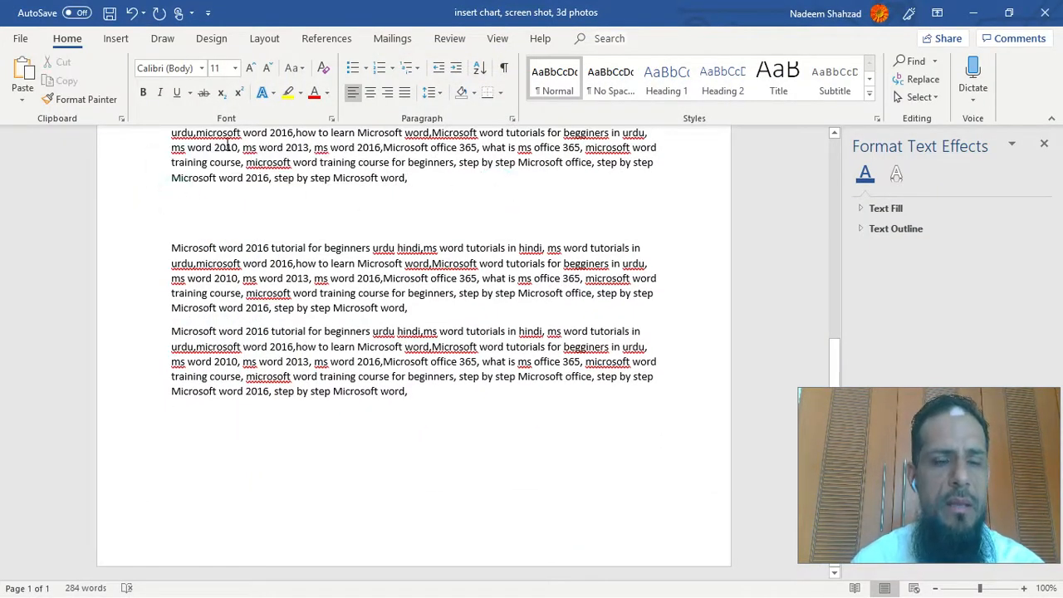
Open the options for inserting a screenshot at the blank line.
{"action": "left_click", "coordinate": [116, 38]}
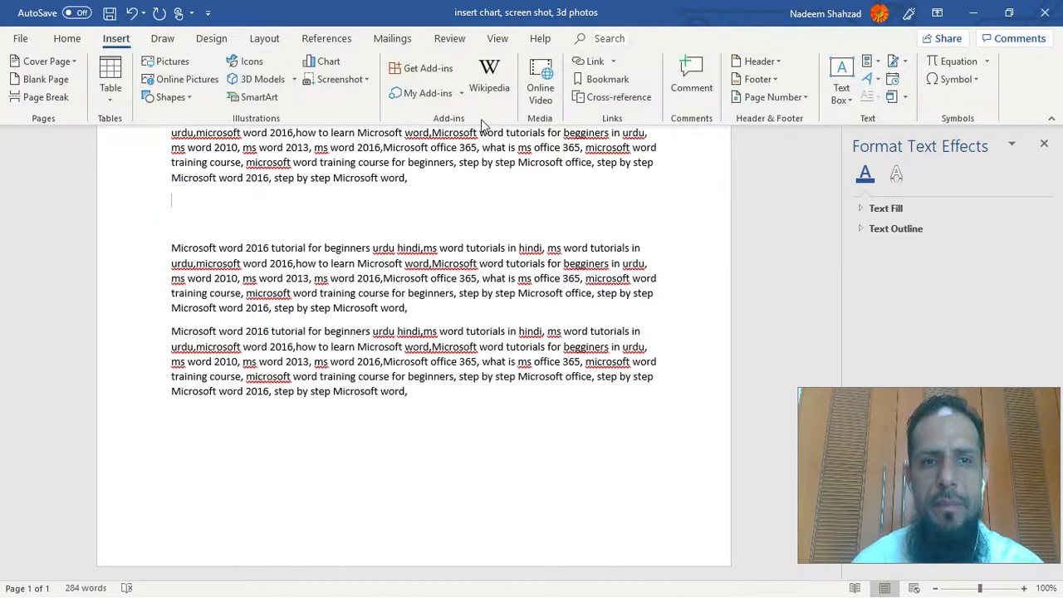
{"action": "left_click", "coordinate": [347, 79]}
{"action": "left_click", "coordinate": [356, 100]}
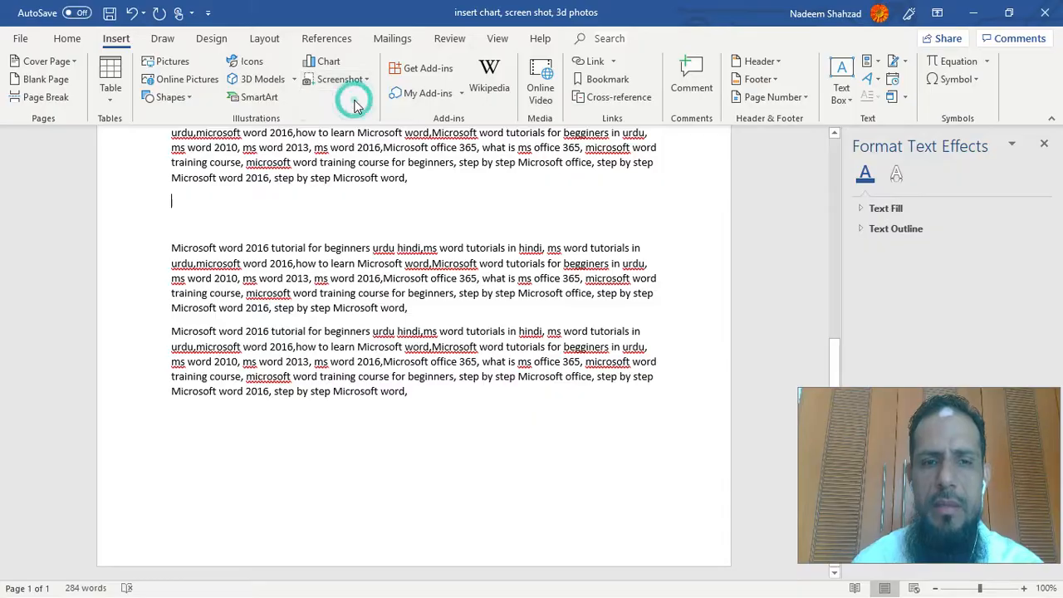
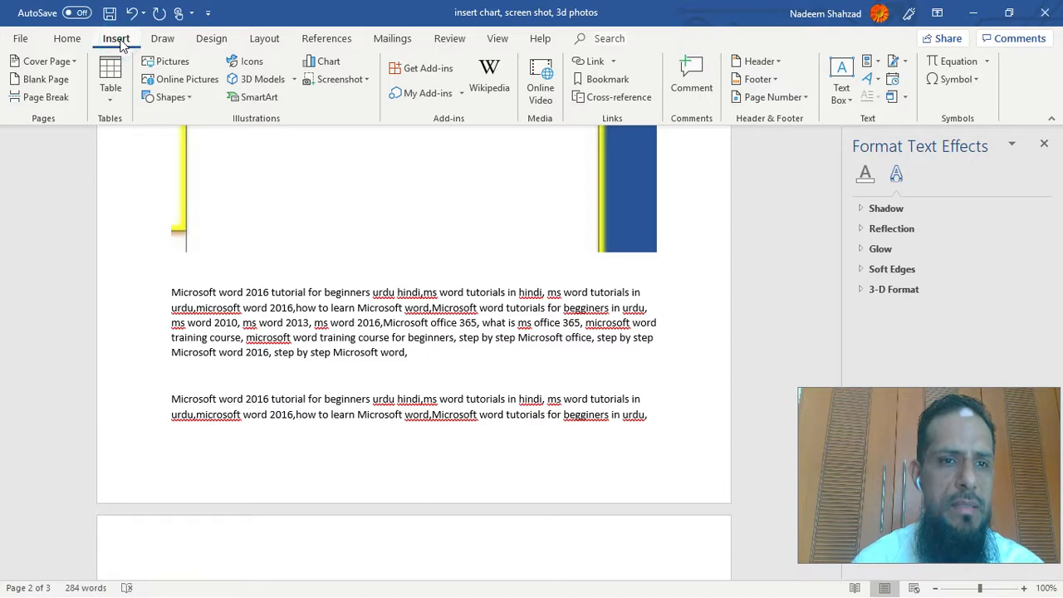
Insert the giraffe from the Animals category of the online 3D models, and add a blank line after the paragraph above it.
{"action": "left_click", "coordinate": [263, 79]}
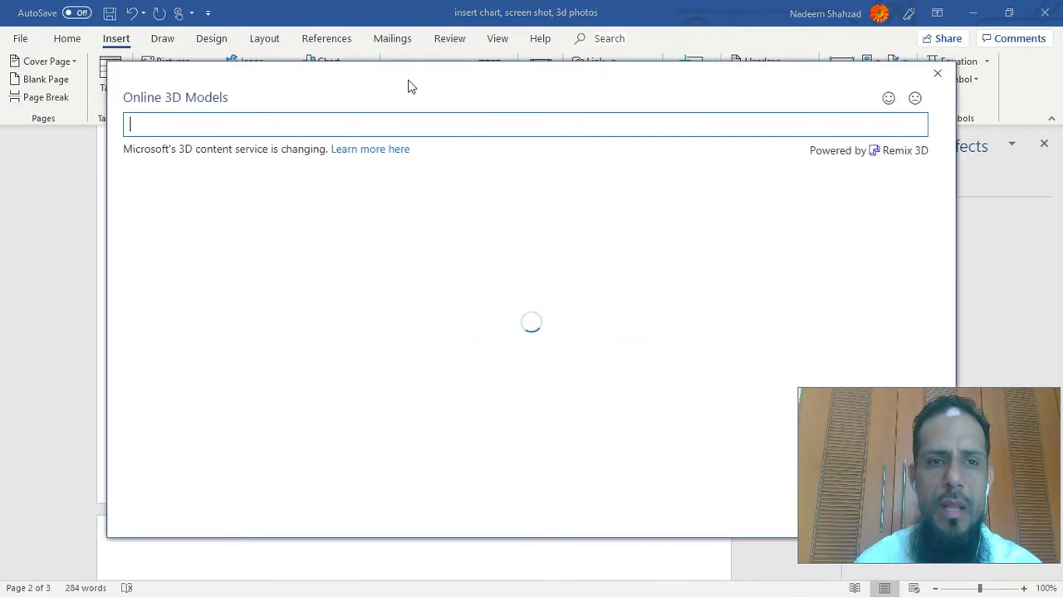
{"action": "left_click_drag", "start_coordinate": [421, 75], "coordinate": [366, 51]}
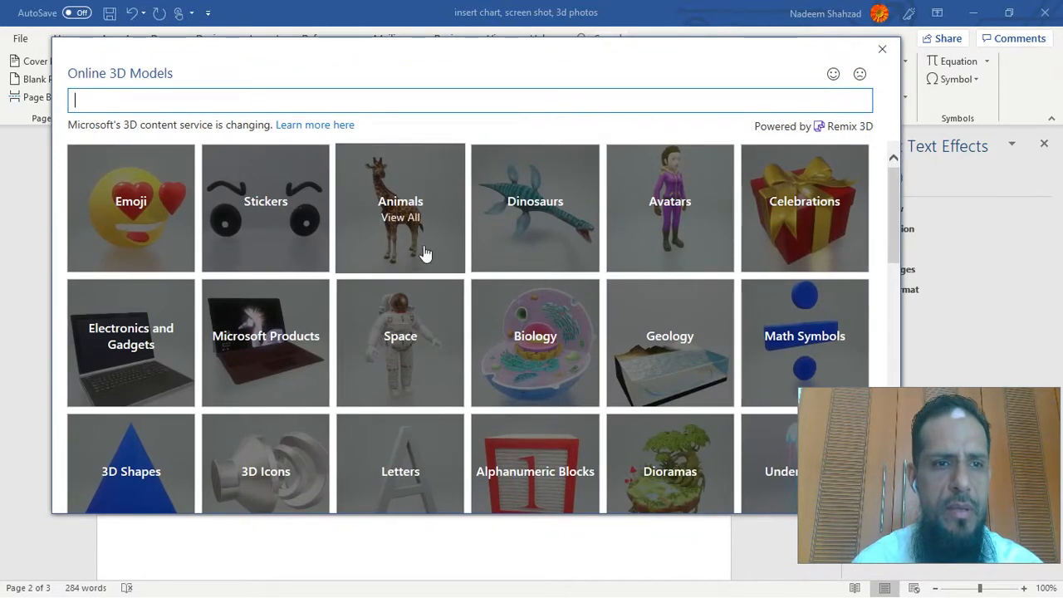
{"action": "mouse_move", "coordinate": [895, 186]}
{"action": "left_mouse_down"}
{"action": "mouse_move", "coordinate": [886, 438]}
{"action": "mouse_move", "coordinate": [877, 375]}
{"action": "mouse_move", "coordinate": [887, 190]}
{"action": "left_mouse_up"}
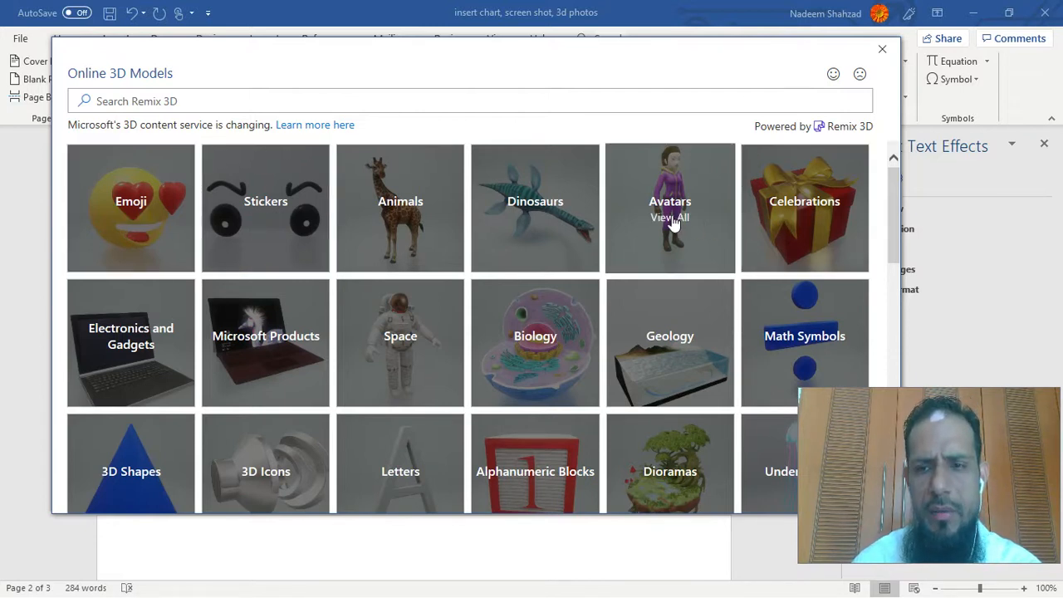
{"action": "left_click", "coordinate": [397, 219]}
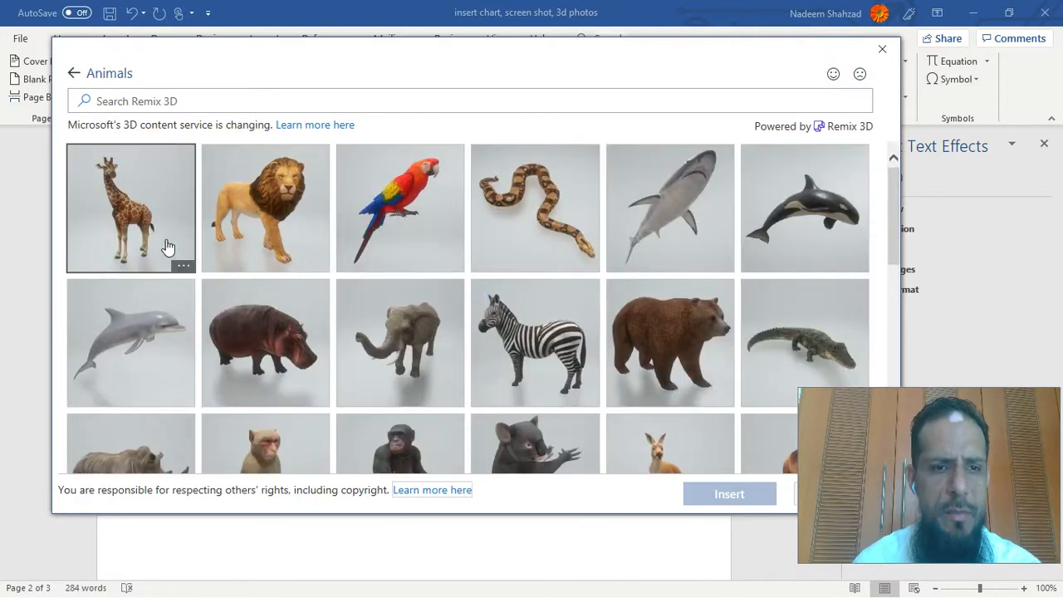
{"action": "left_click", "coordinate": [145, 240]}
{"action": "left_click", "coordinate": [748, 501]}
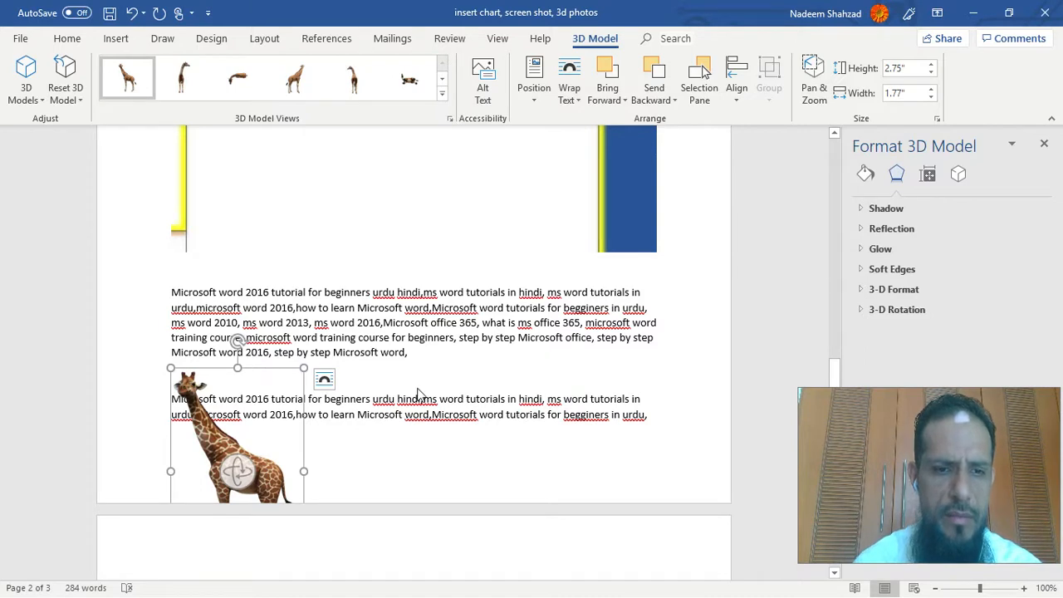
{"action": "left_click", "coordinate": [415, 353]}
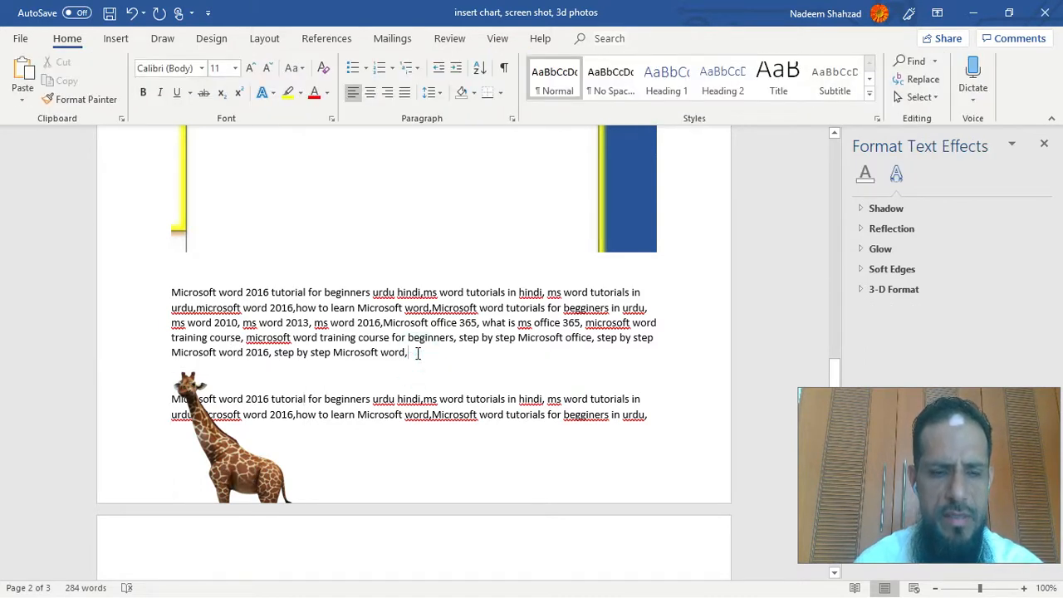
{"action": "key", "text": "Return"}
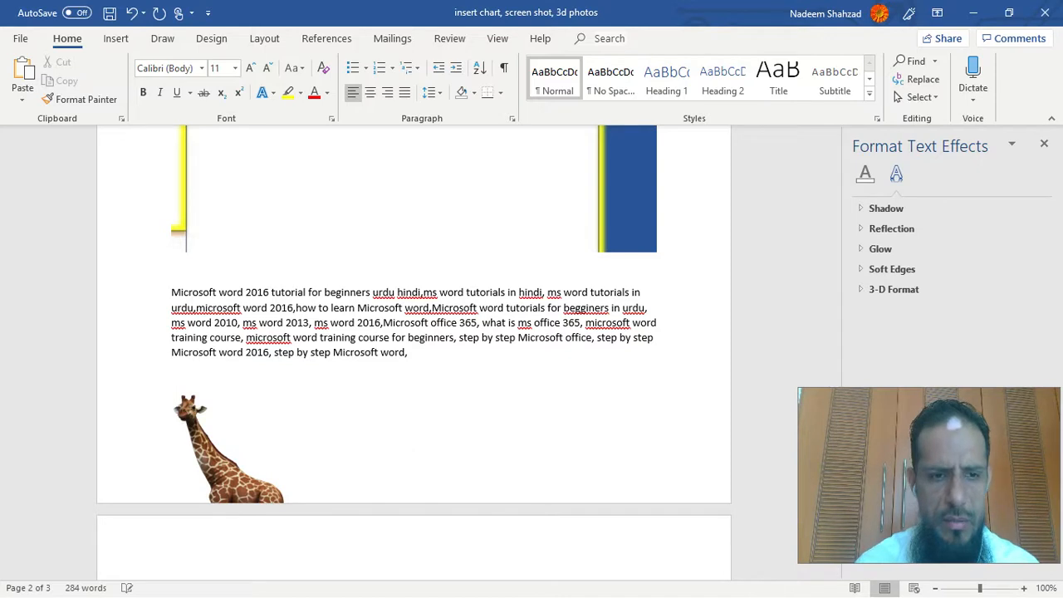
Shrink the inserted screenshot picture proportionally to less than half its width.
{"action": "scroll", "coordinate": [428, 355], "scroll_direction": "down", "scroll_amount": 2}
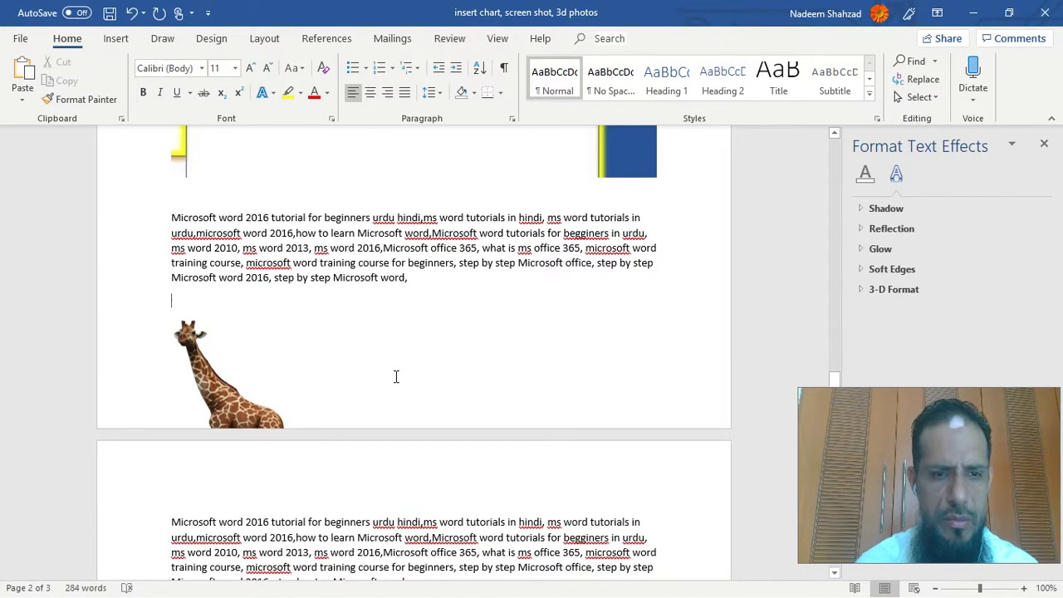
{"action": "scroll", "coordinate": [396, 377], "scroll_direction": "up", "scroll_amount": 8}
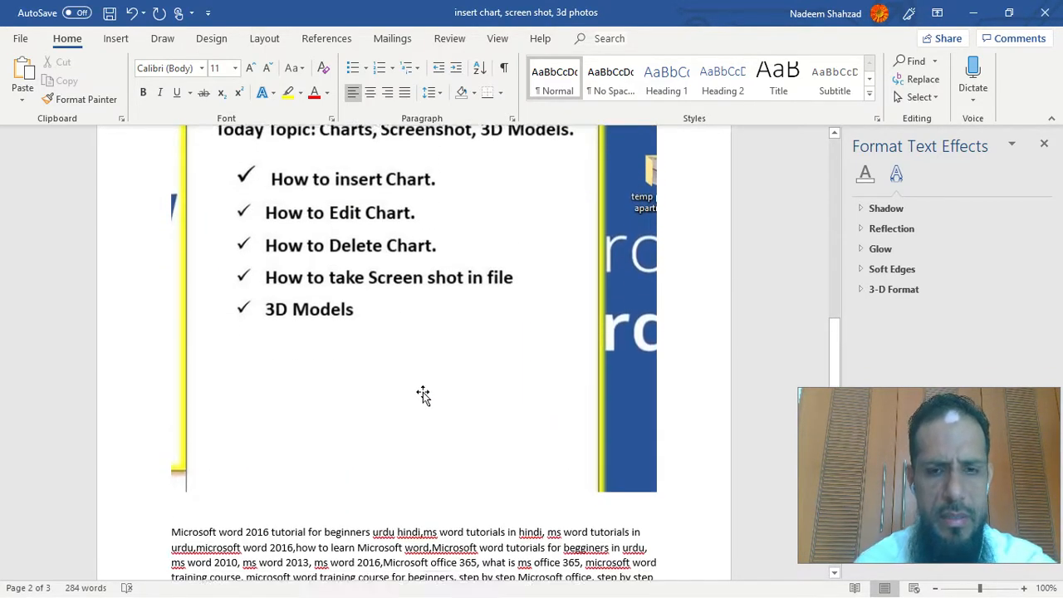
{"action": "scroll", "coordinate": [422, 396], "scroll_direction": "down", "scroll_amount": 1}
{"action": "left_click", "coordinate": [429, 382]}
{"action": "left_click_drag", "start_coordinate": [657, 477], "coordinate": [379, 146]}
{"action": "scroll", "coordinate": [468, 387], "scroll_direction": "down", "scroll_amount": 6}
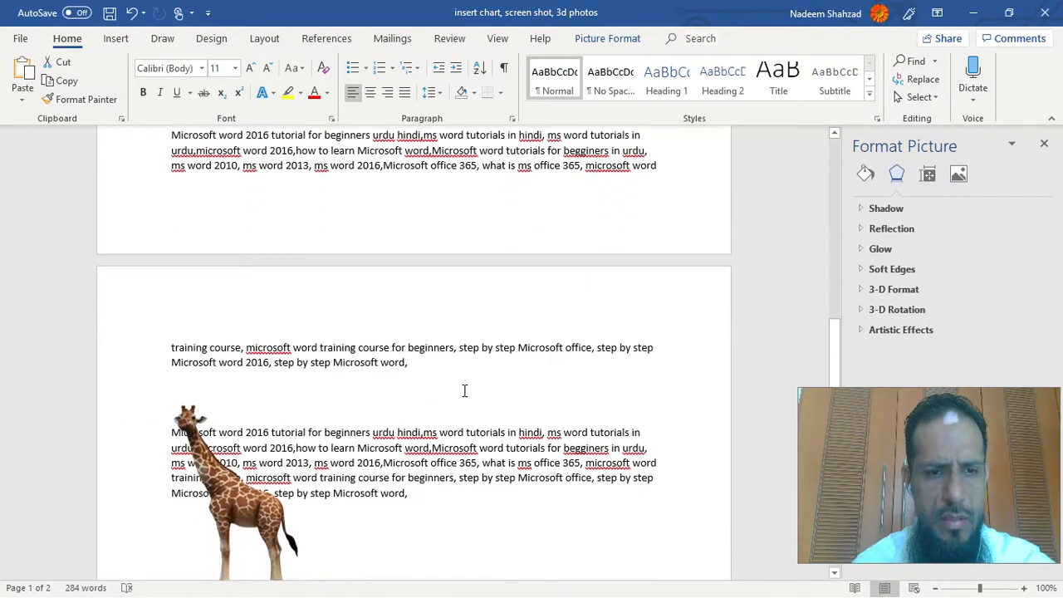
Add several blank lines between the two paragraphs around the giraffe to push the overlapped paragraph down.
{"action": "left_click", "coordinate": [380, 330]}
{"action": "key", "text": "Return"}
{"action": "key", "text": "Return"}
{"action": "key", "text": "Return"}
{"action": "key", "text": "Return"}
{"action": "key", "text": "Return"}
{"action": "key", "text": "Return"}
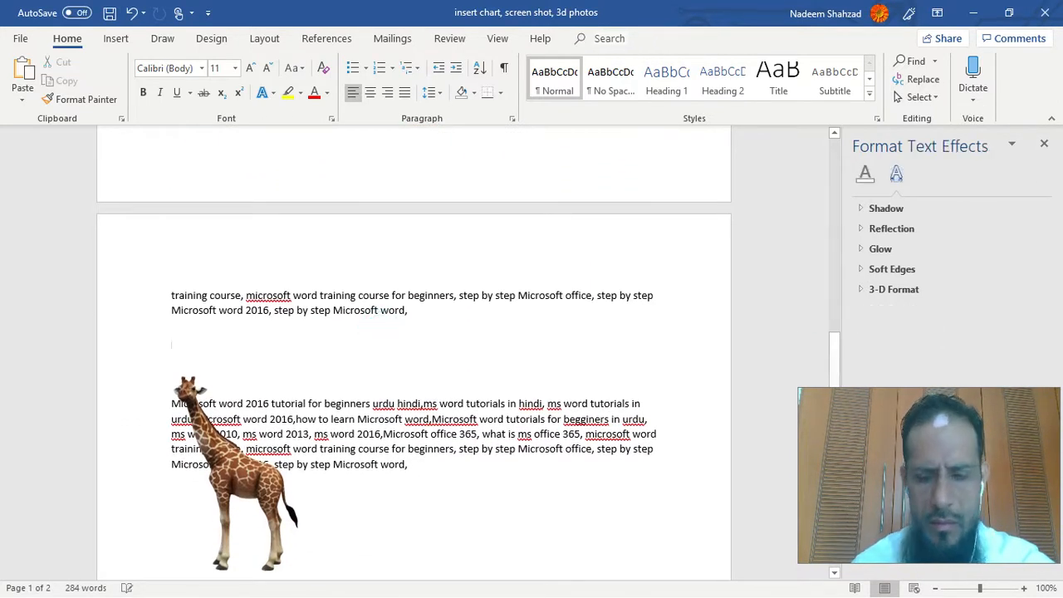
Move the giraffe model up into the blank space directly below the paragraph's last line, and place the cursor beside it.
{"action": "left_click", "coordinate": [258, 553]}
{"action": "left_click_drag", "start_coordinate": [259, 442], "coordinate": [270, 325]}
{"action": "left_click", "coordinate": [375, 438]}
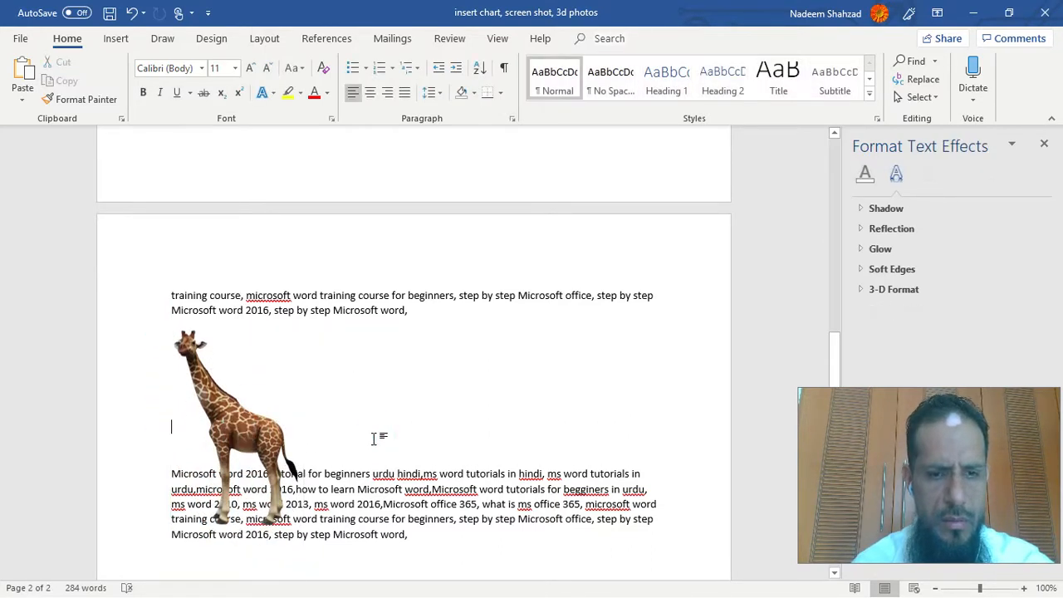
{"action": "left_click", "coordinate": [254, 433]}
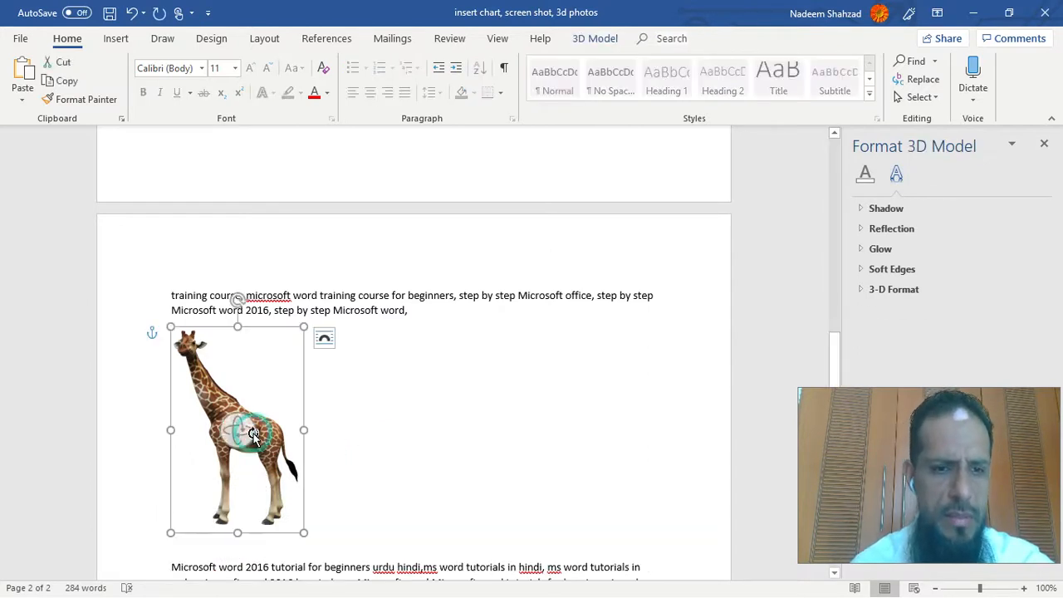
{"action": "left_click", "coordinate": [268, 372]}
{"action": "left_click", "coordinate": [186, 377]}
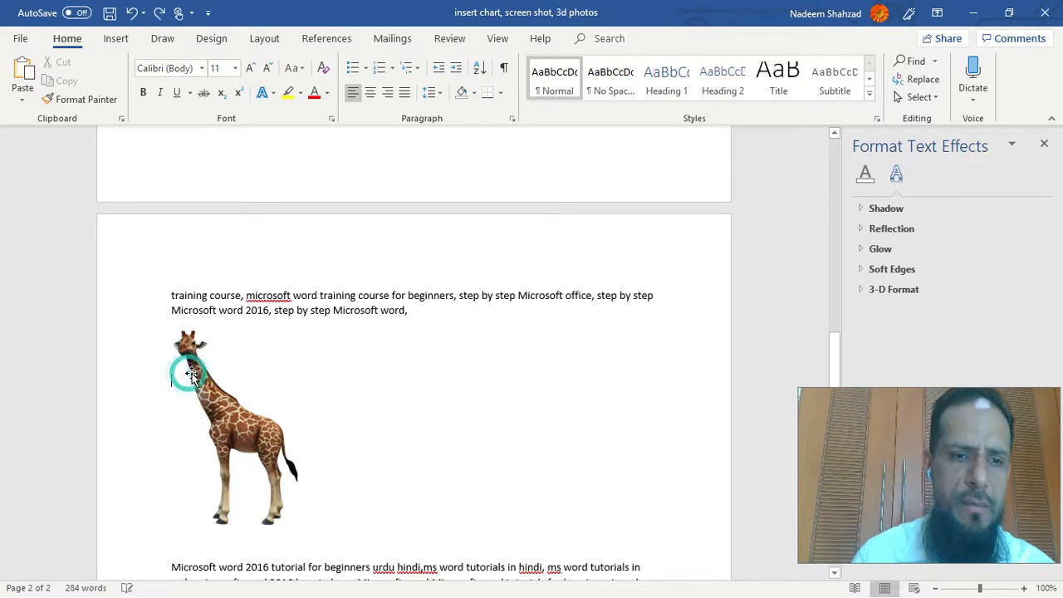
{"action": "left_click", "coordinate": [195, 364]}
{"action": "left_click", "coordinate": [220, 332]}
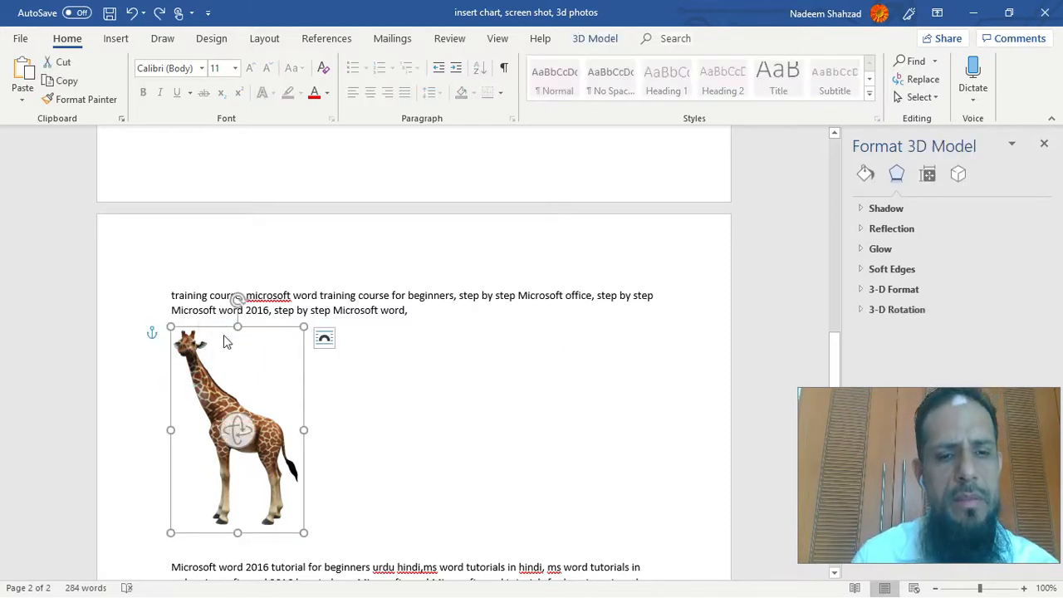
{"action": "left_click", "coordinate": [212, 370]}
{"action": "left_click", "coordinate": [266, 334]}
Compare several preset 3D model views on the giraffe and apply the slightly raised front view with its head turned toward the right.
{"action": "left_click", "coordinate": [199, 349]}
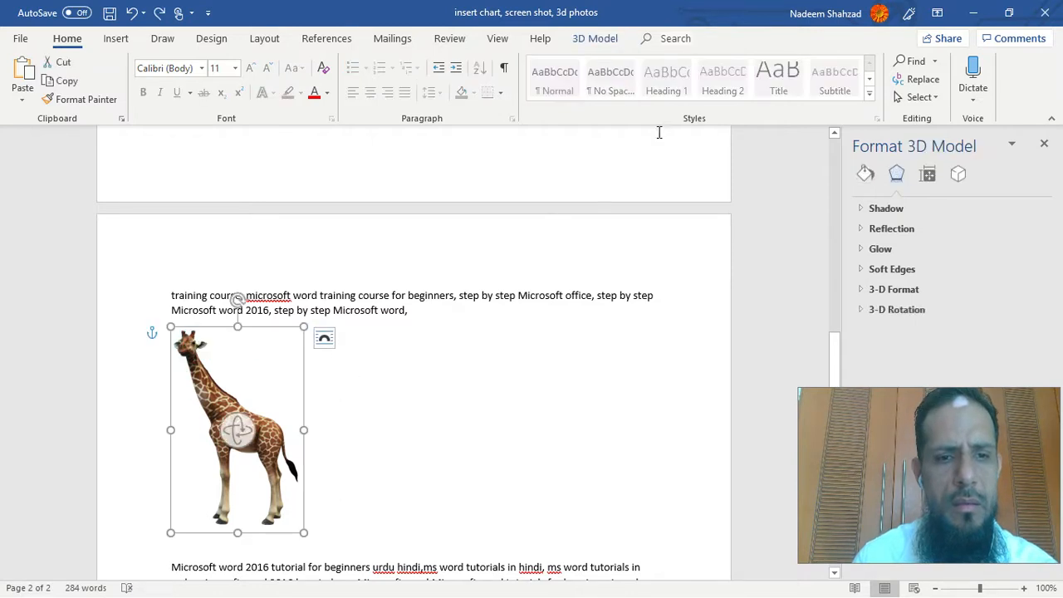
{"action": "left_click", "coordinate": [593, 39]}
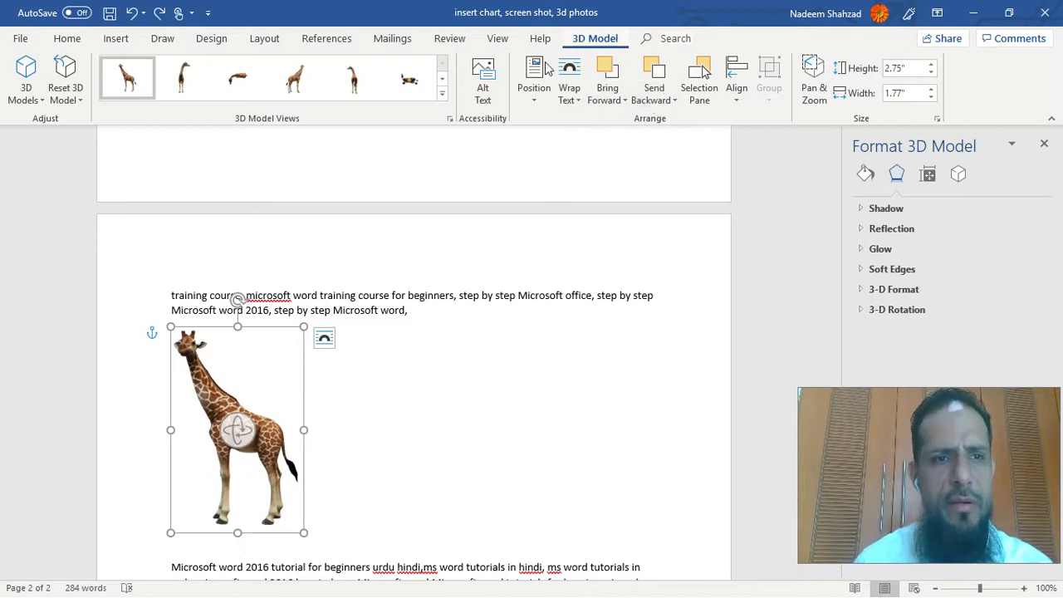
{"action": "left_click", "coordinate": [183, 80]}
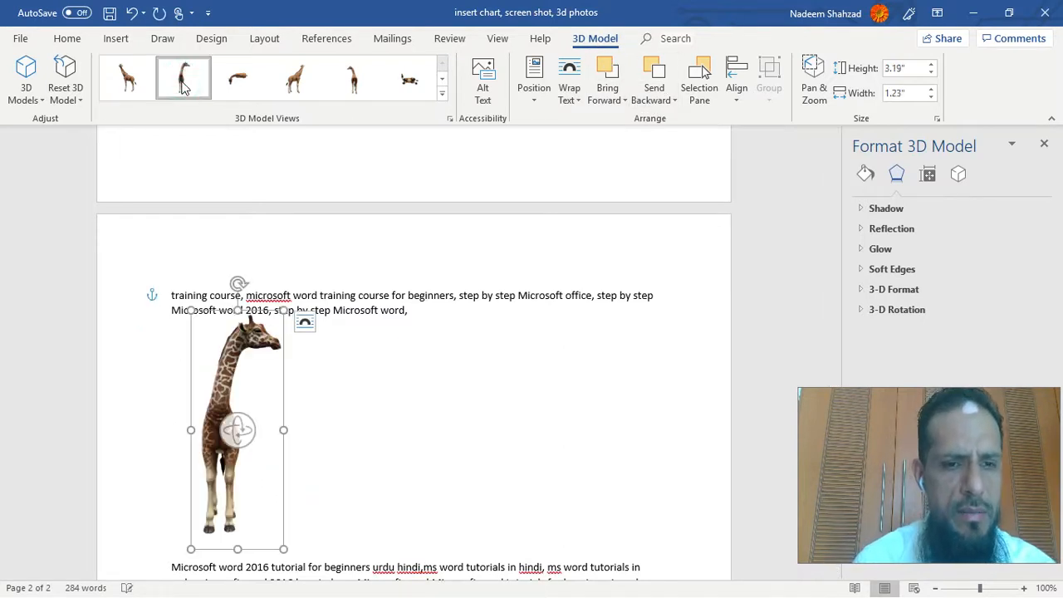
{"action": "left_click", "coordinate": [238, 79]}
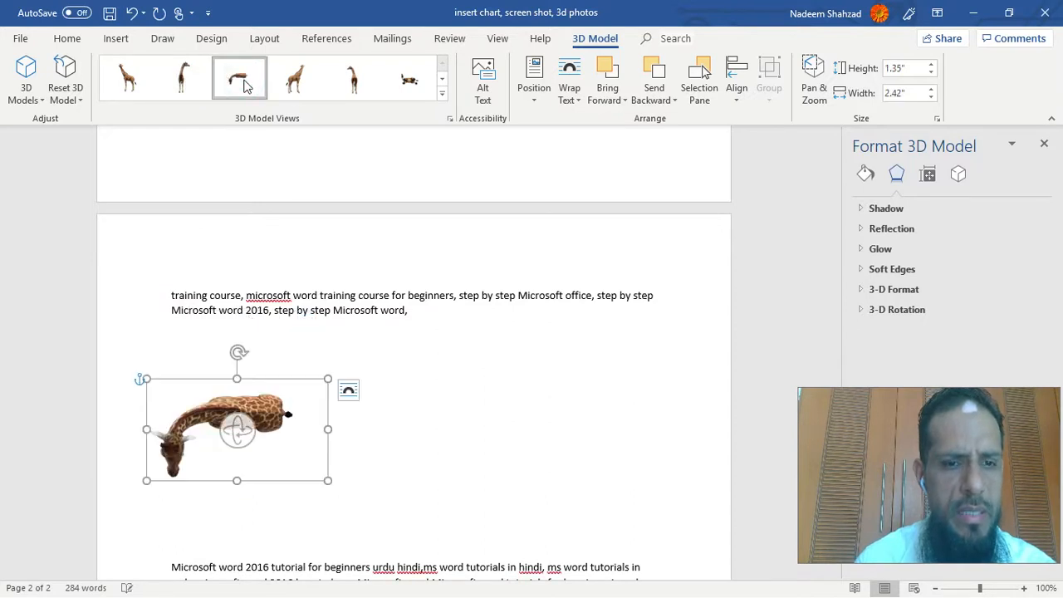
{"action": "left_click", "coordinate": [289, 80]}
{"action": "left_click", "coordinate": [352, 79]}
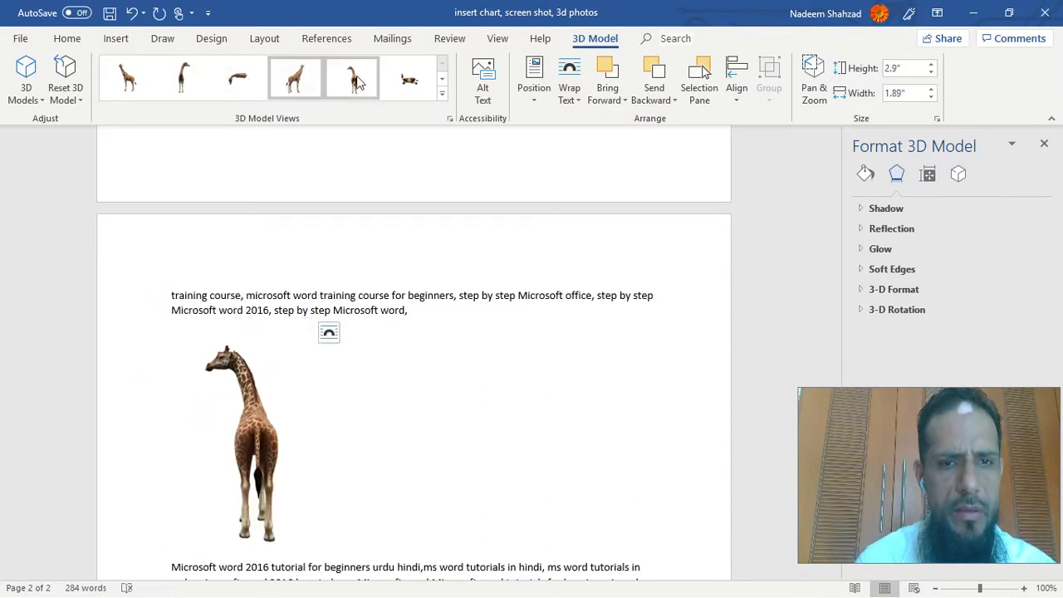
{"action": "left_click", "coordinate": [408, 80]}
{"action": "left_click", "coordinate": [442, 78]}
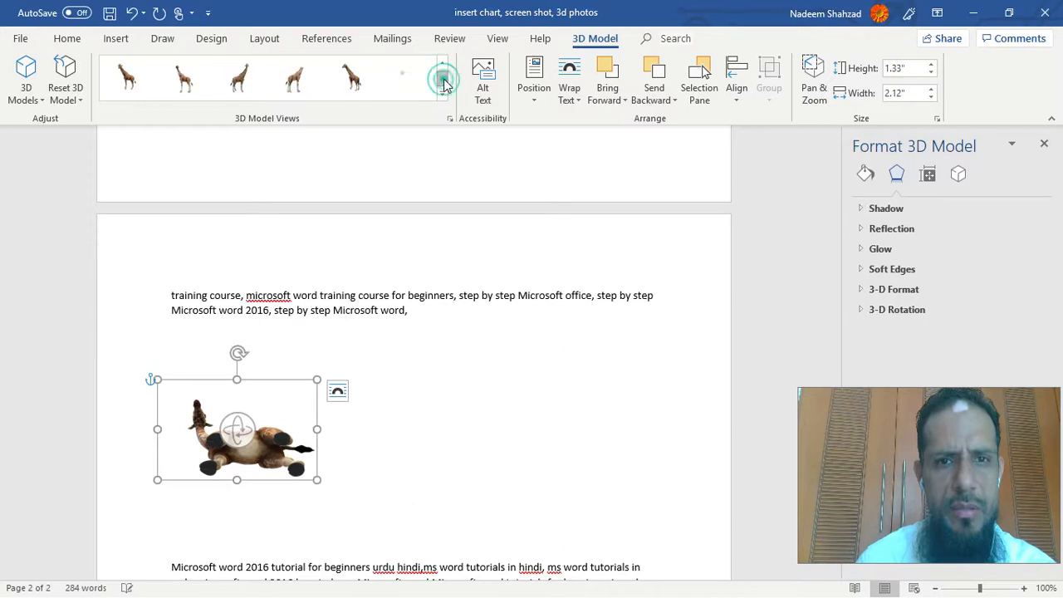
{"action": "left_click", "coordinate": [442, 94]}
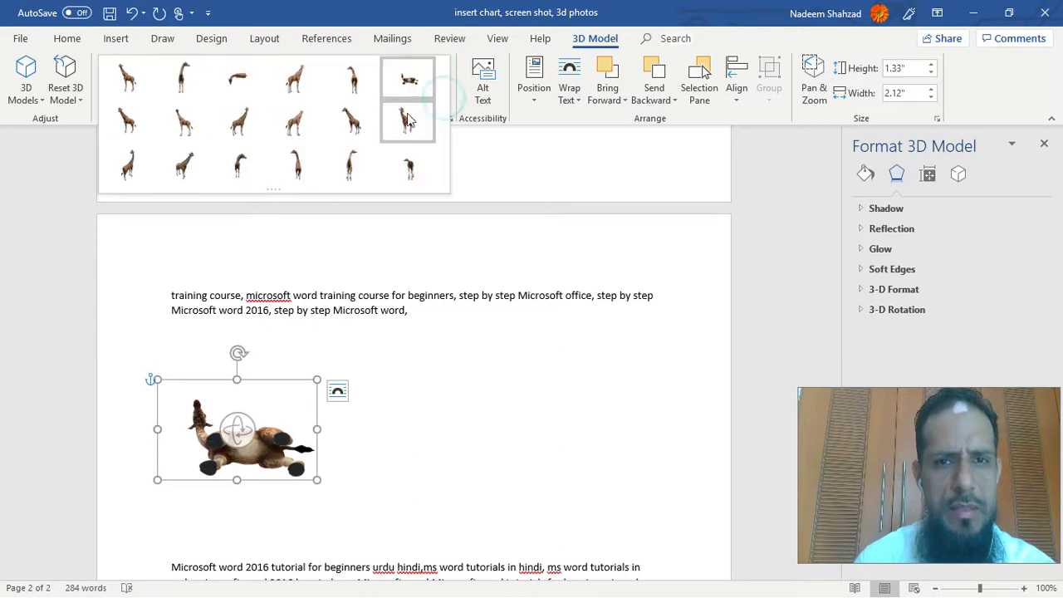
{"action": "left_click", "coordinate": [238, 171]}
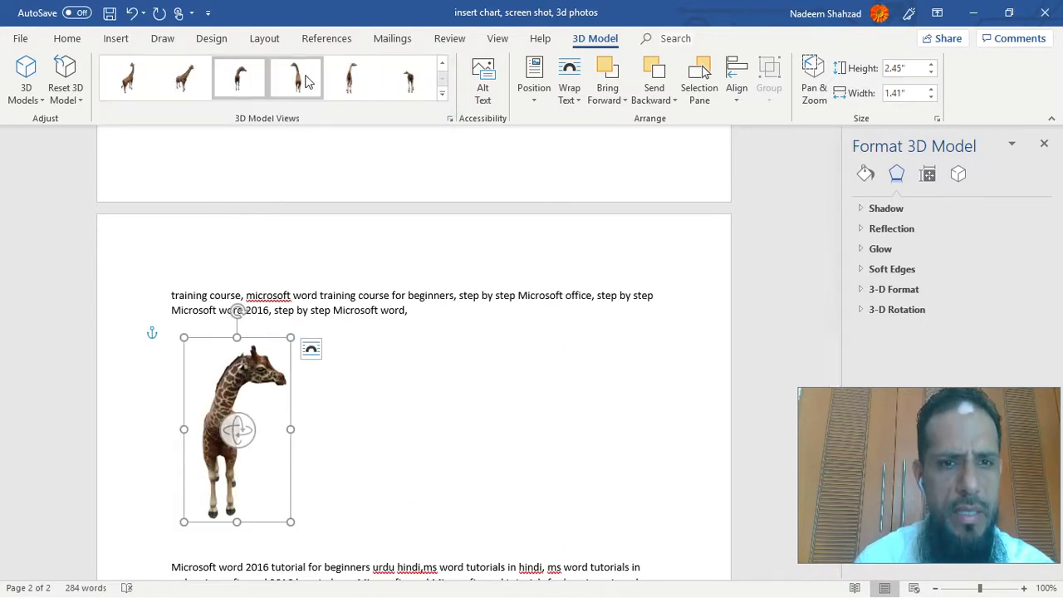
Try other preset 3D model views on the giraffe and apply the first preset, an angled side view with its head toward the left.
{"action": "left_click", "coordinate": [441, 94]}
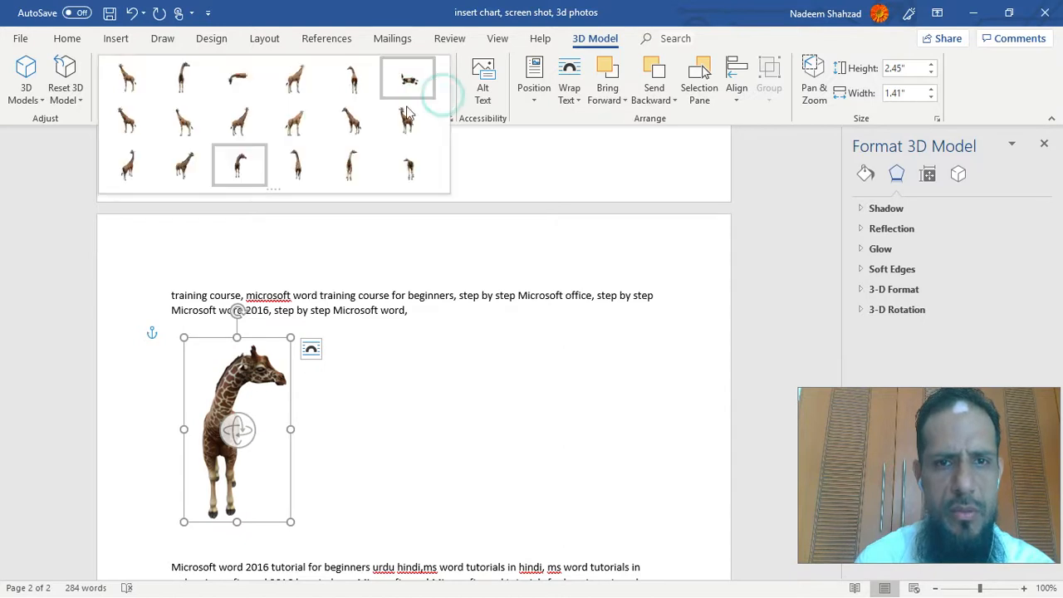
{"action": "left_click", "coordinate": [350, 162]}
{"action": "left_click", "coordinate": [442, 94]}
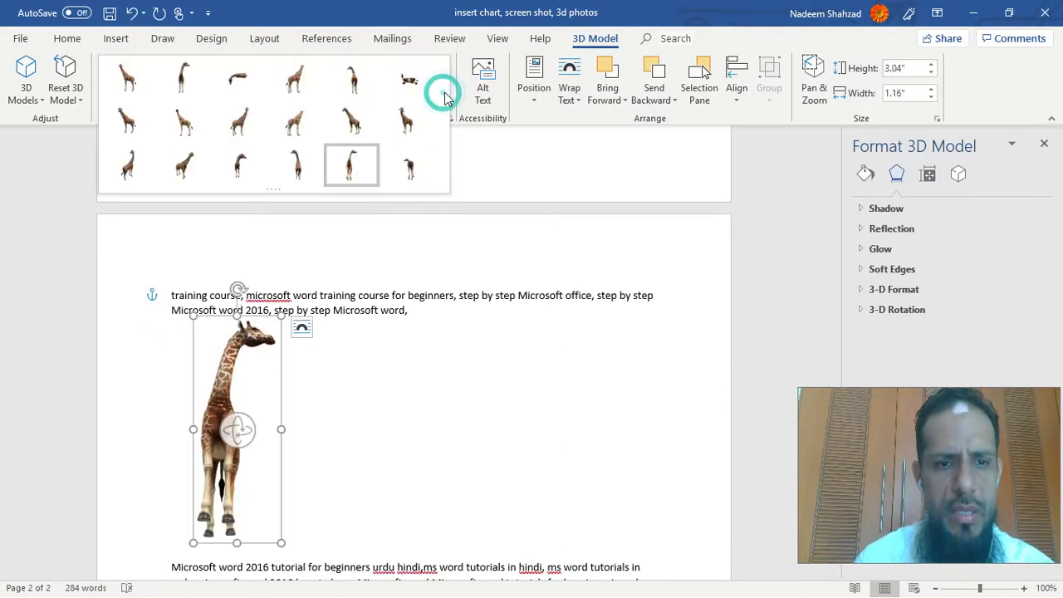
{"action": "left_click", "coordinate": [131, 78]}
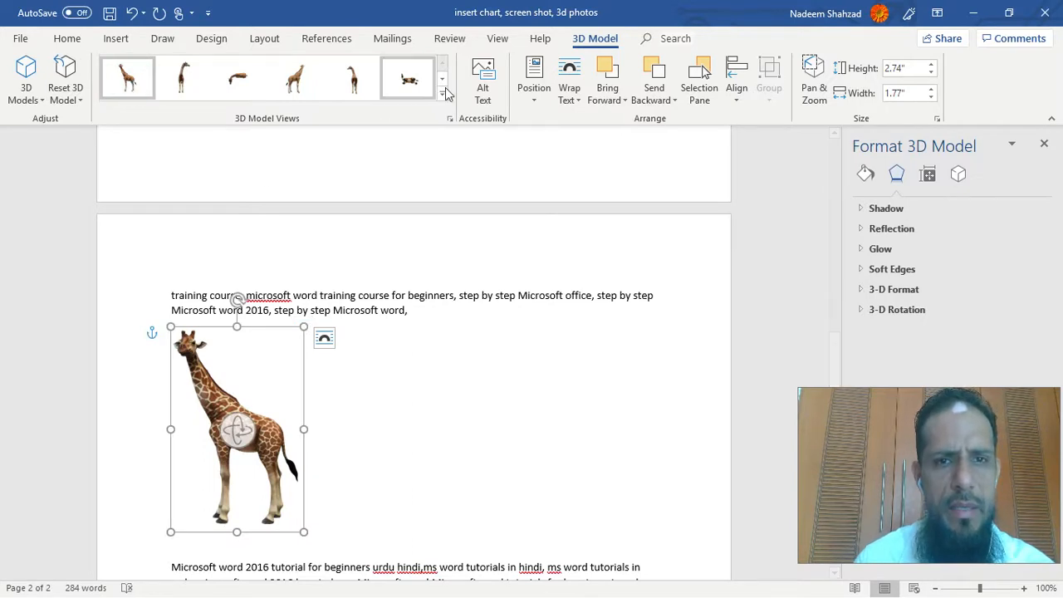
{"action": "left_click", "coordinate": [412, 86]}
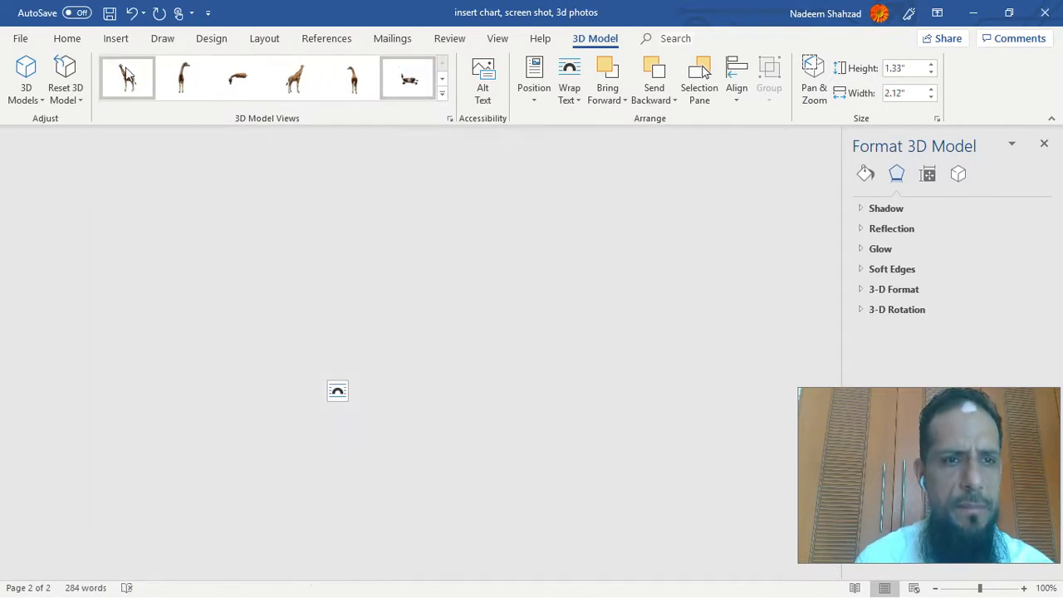
{"action": "left_click", "coordinate": [125, 76]}
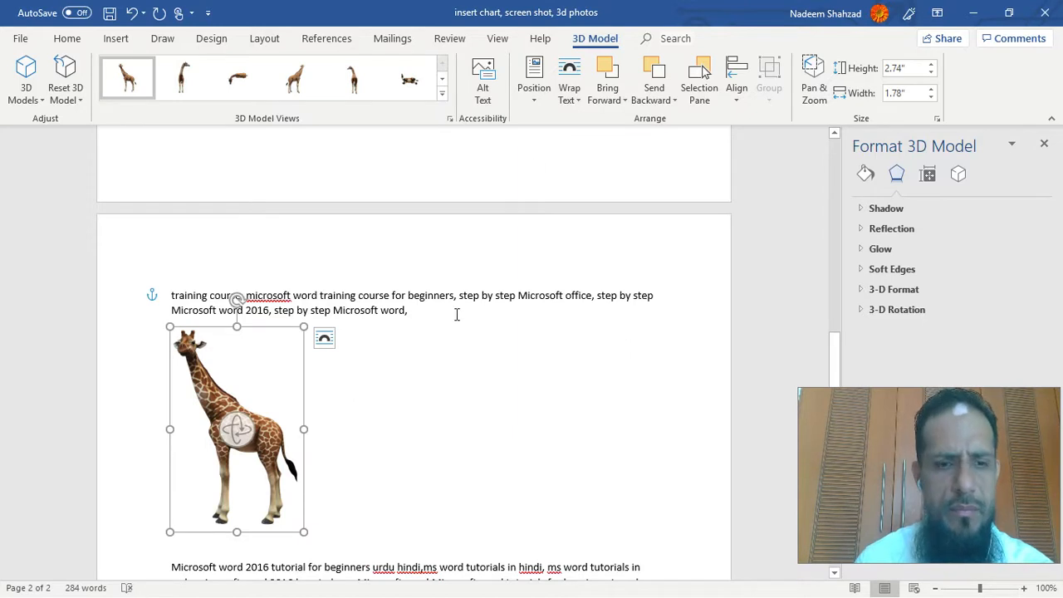
Insert the astronaut from the Space category of the online 3D models on a blank line next to the giraffe.
{"action": "left_click", "coordinate": [420, 407]}
{"action": "left_click", "coordinate": [357, 387]}
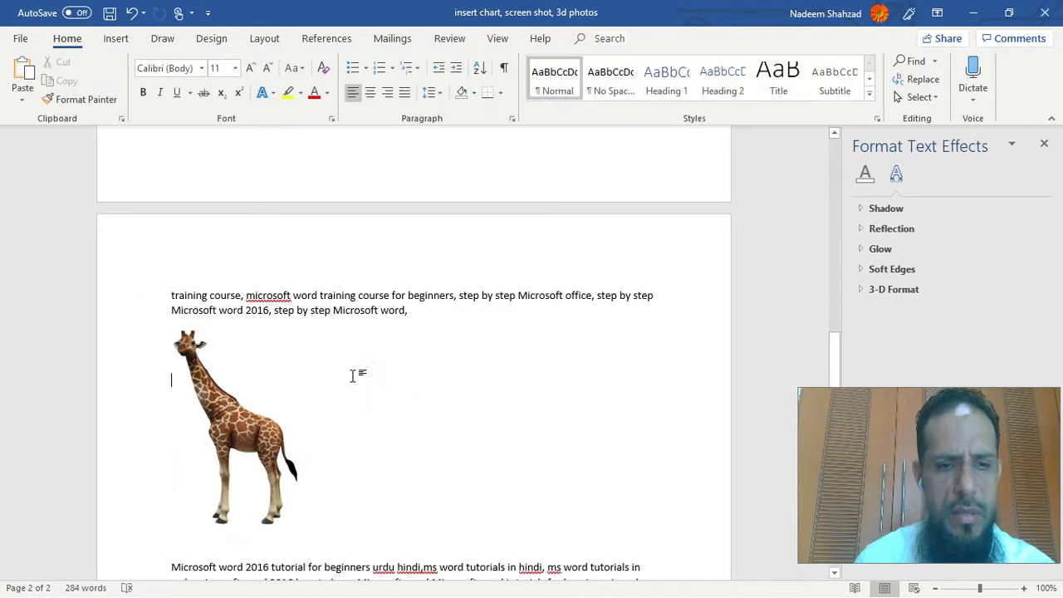
{"action": "left_click", "coordinate": [115, 39]}
{"action": "left_click", "coordinate": [264, 81]}
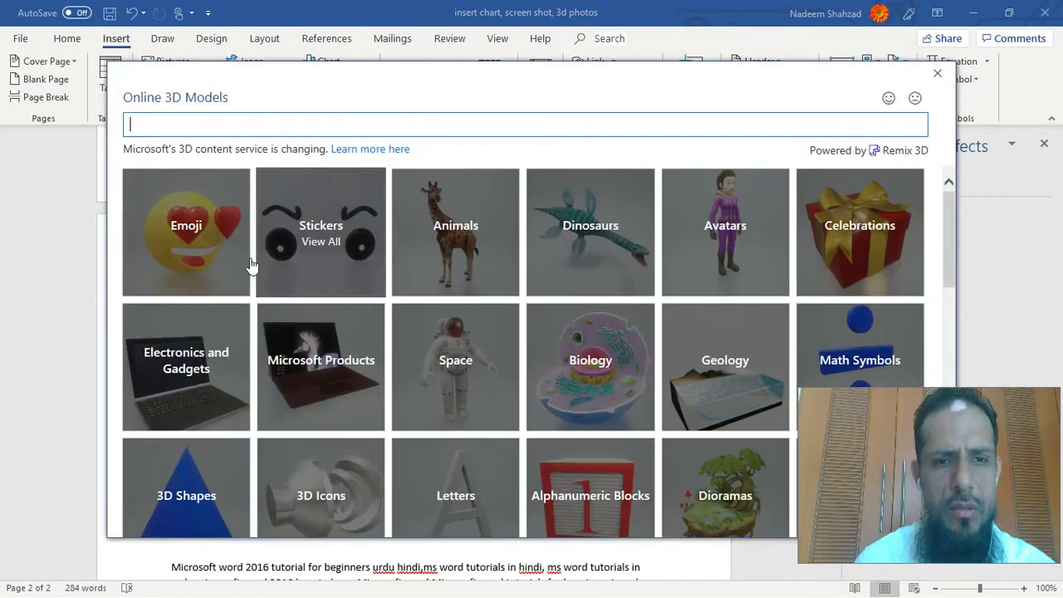
{"action": "scroll", "coordinate": [772, 283], "scroll_direction": "down", "scroll_amount": 3}
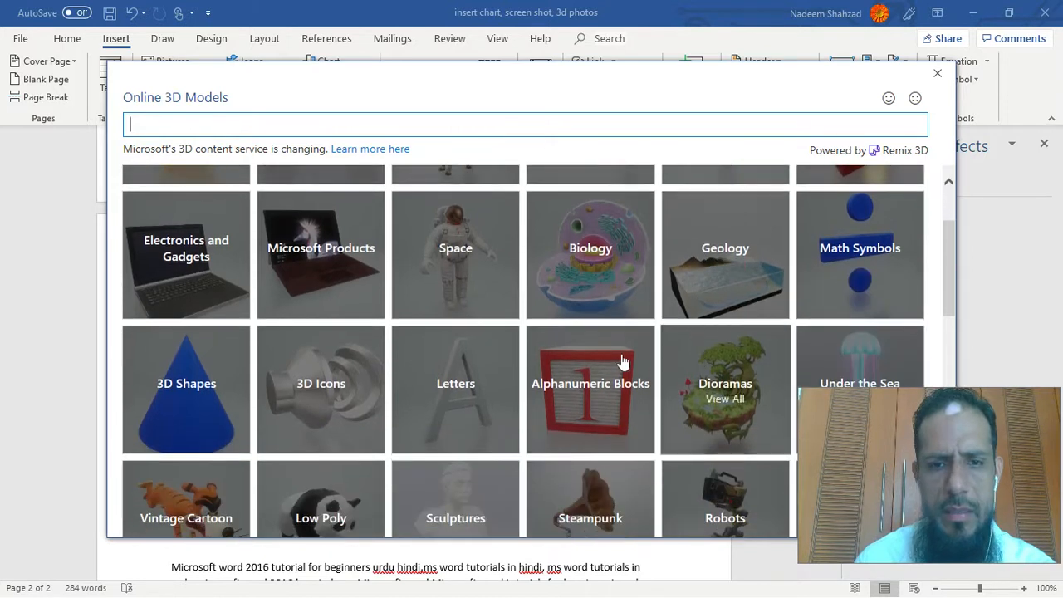
{"action": "left_click", "coordinate": [470, 283]}
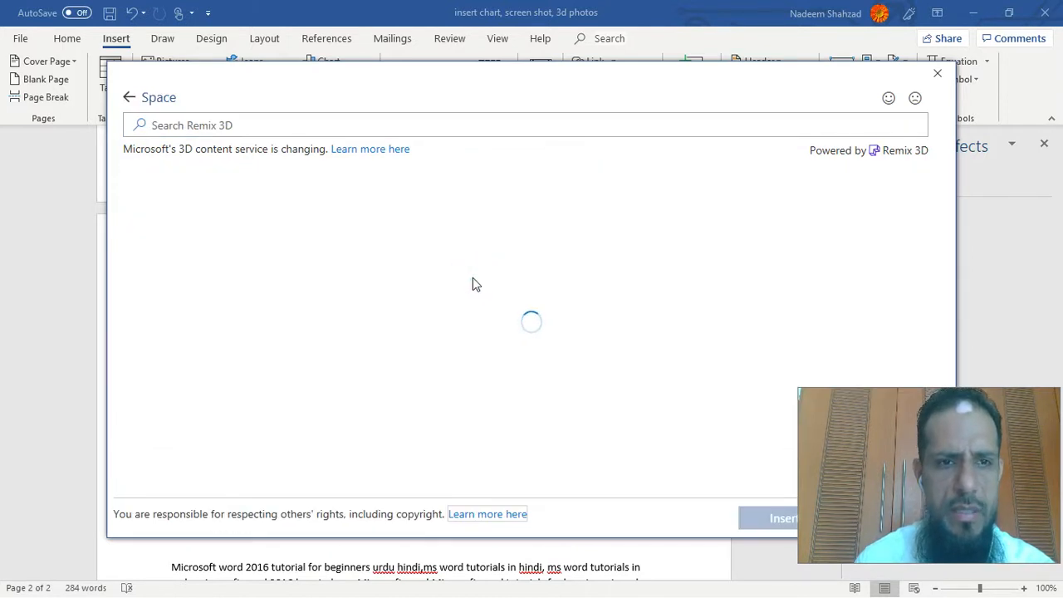
{"action": "scroll", "coordinate": [474, 282], "scroll_direction": "down", "scroll_amount": 1}
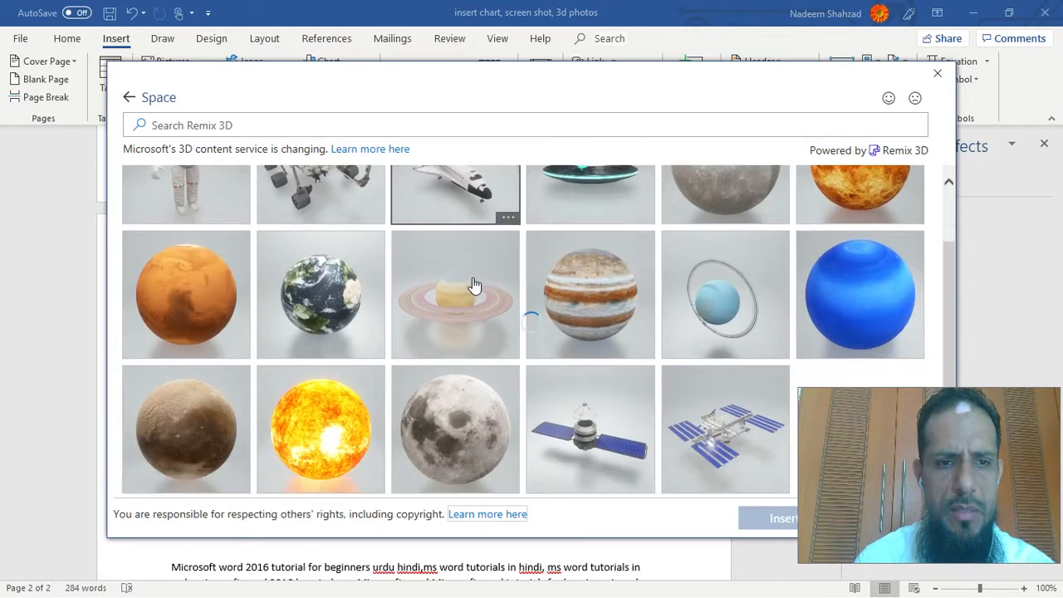
{"action": "scroll", "coordinate": [474, 282], "scroll_direction": "up", "scroll_amount": 1}
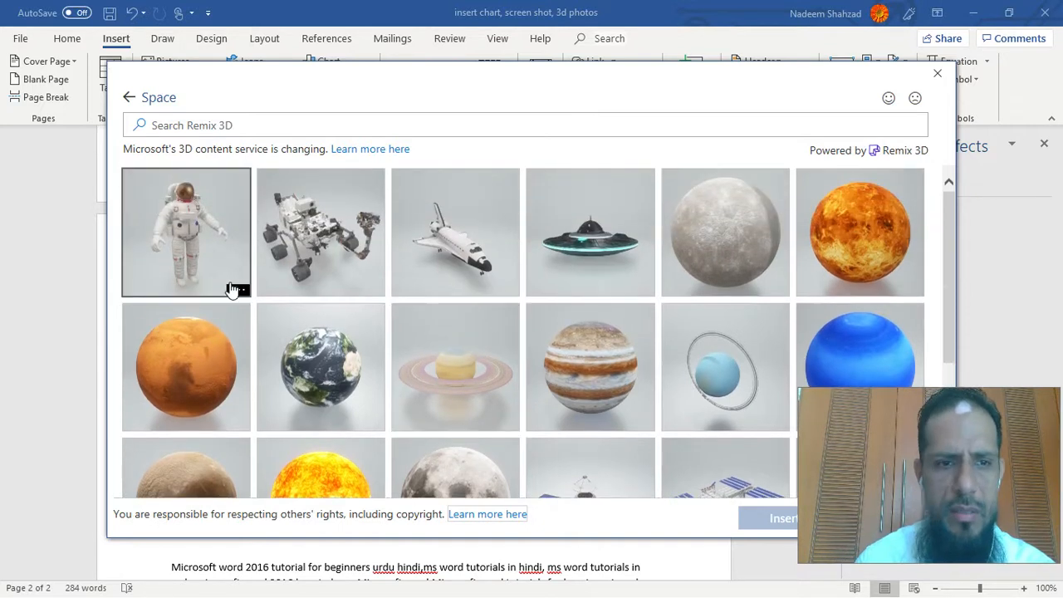
{"action": "left_click", "coordinate": [218, 259]}
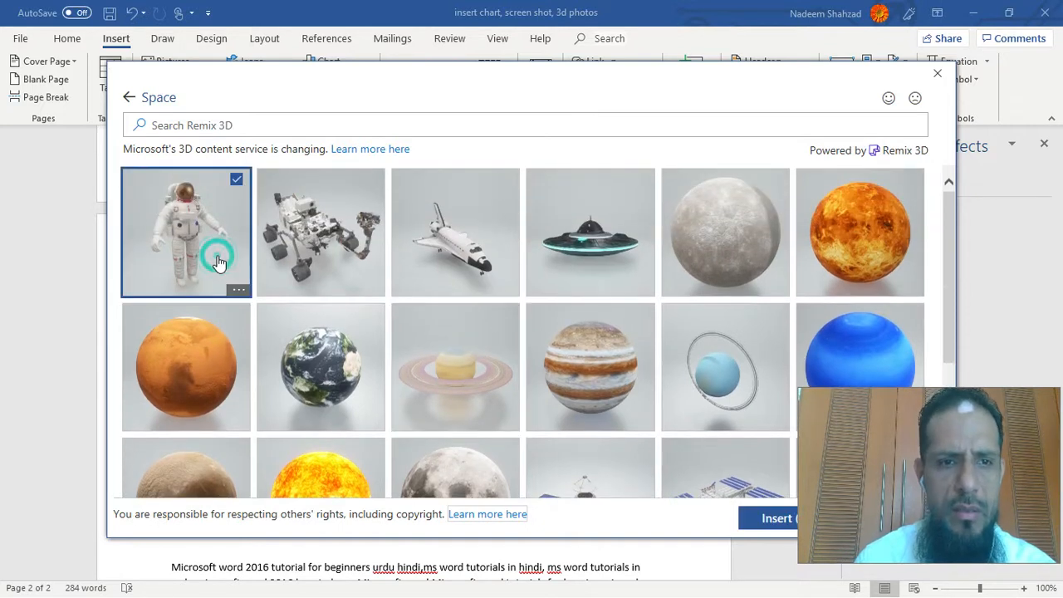
{"action": "left_click", "coordinate": [760, 519]}
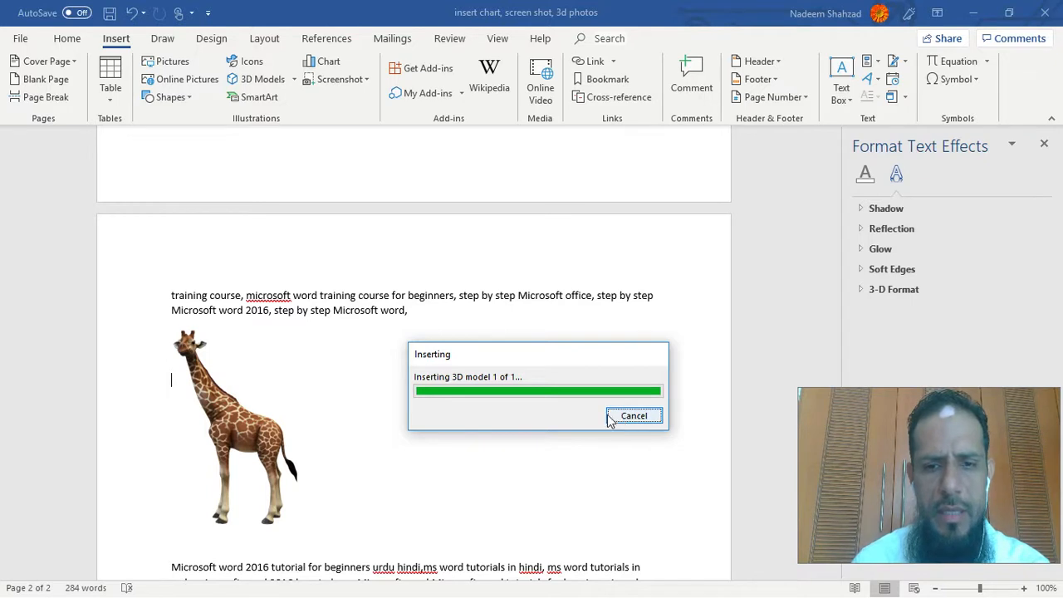
Move the astronaut model into the blank space to the right of the giraffe, level with it, and leave it selected.
{"action": "left_click_drag", "start_coordinate": [283, 444], "coordinate": [406, 384]}
{"action": "left_click", "coordinate": [636, 377]}
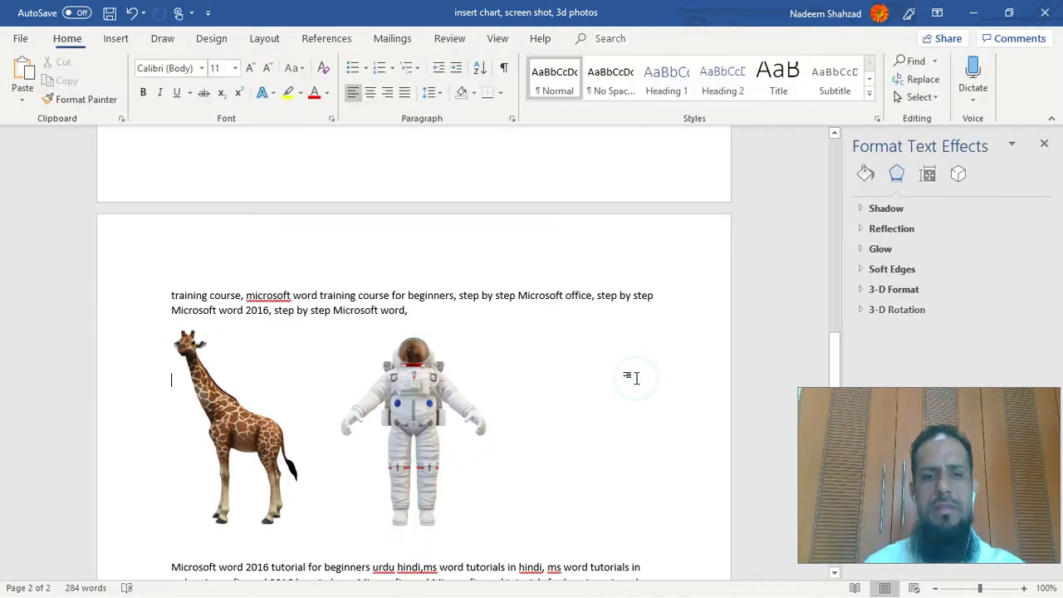
{"action": "left_click", "coordinate": [425, 405]}
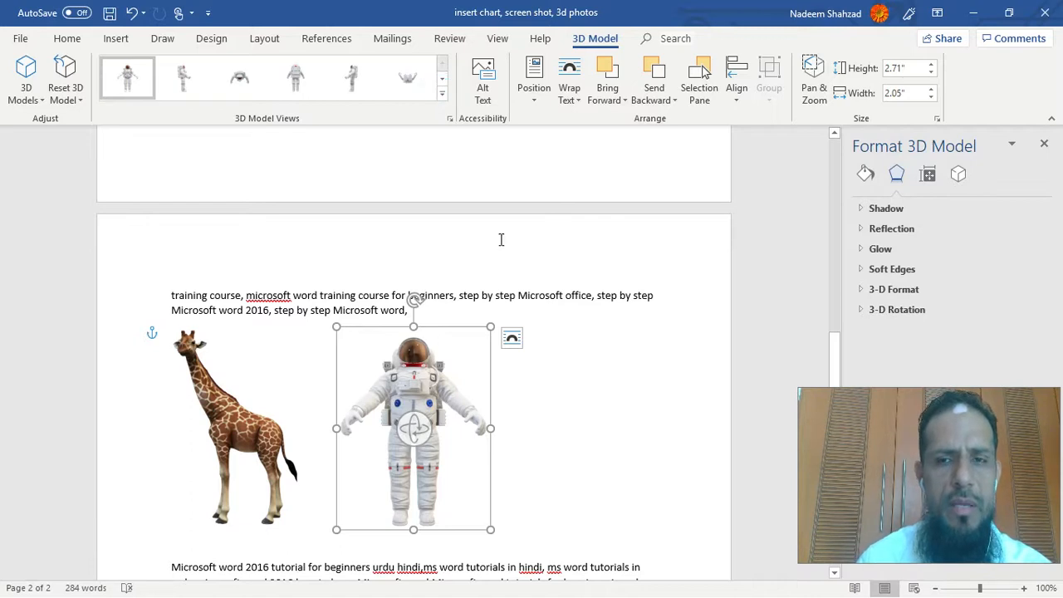
Review the chart, screenshot and 3D models throughout the document and place the cursor at the end of the first paragraph.
{"action": "scroll", "coordinate": [608, 423], "scroll_direction": "down", "scroll_amount": 4}
{"action": "scroll", "coordinate": [611, 423], "scroll_direction": "up", "scroll_amount": 20}
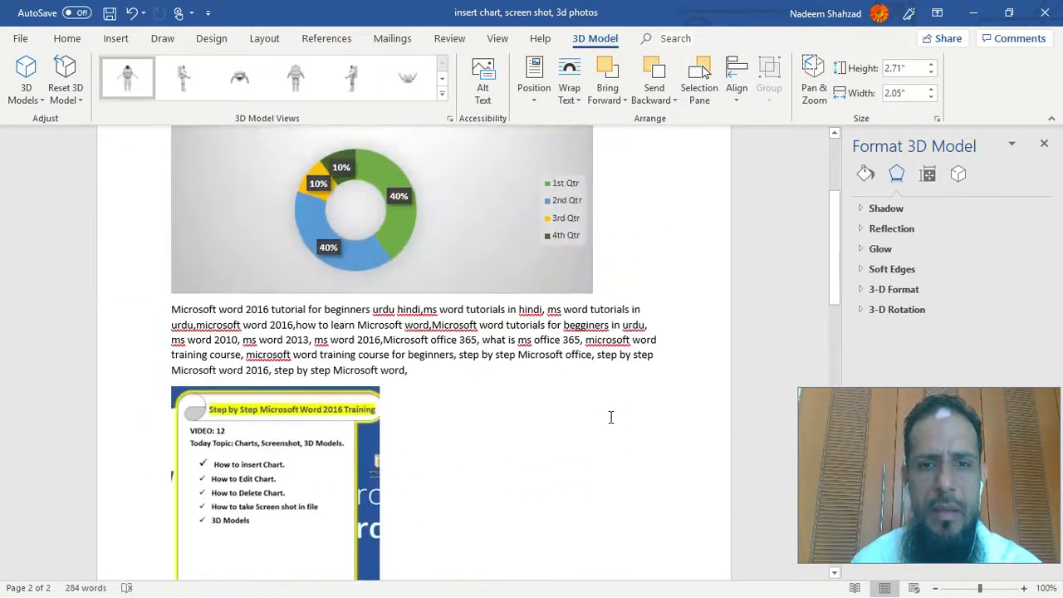
{"action": "scroll", "coordinate": [611, 419], "scroll_direction": "down", "scroll_amount": 3}
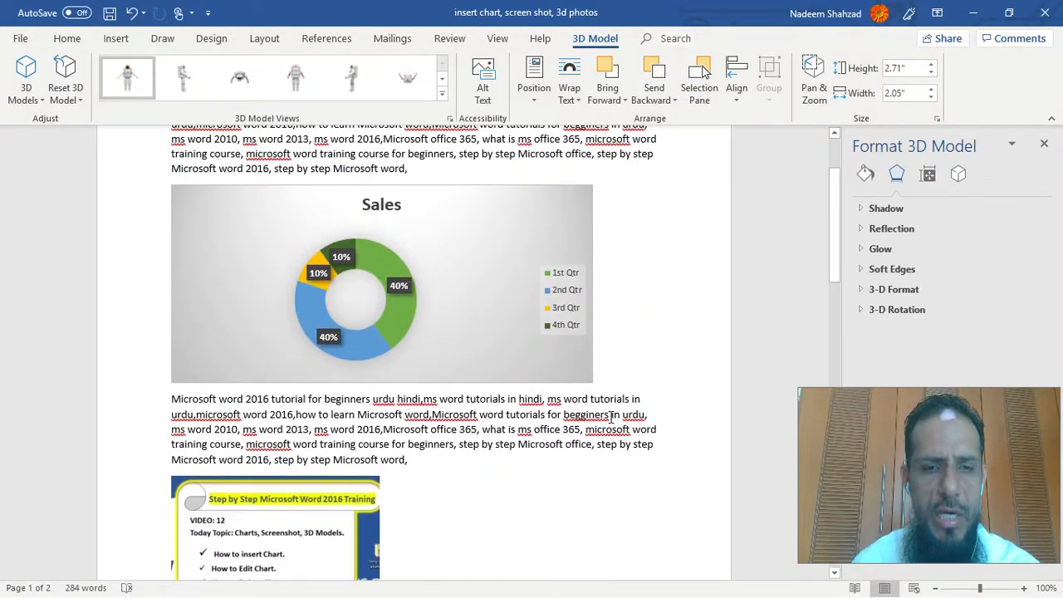
{"action": "scroll", "coordinate": [612, 418], "scroll_direction": "down", "scroll_amount": 8}
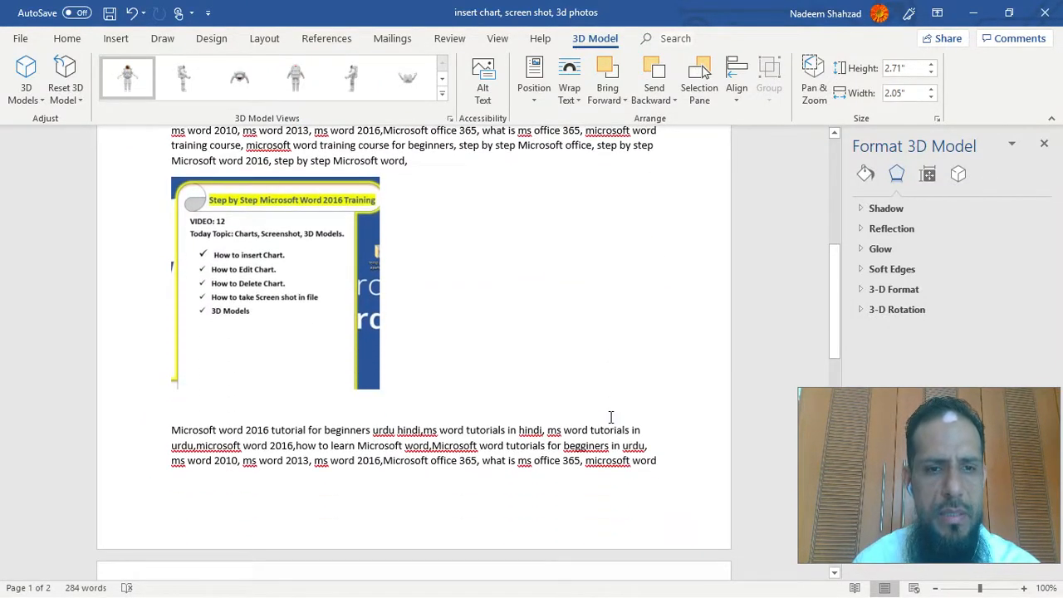
{"action": "scroll", "coordinate": [610, 416], "scroll_direction": "down", "scroll_amount": 13}
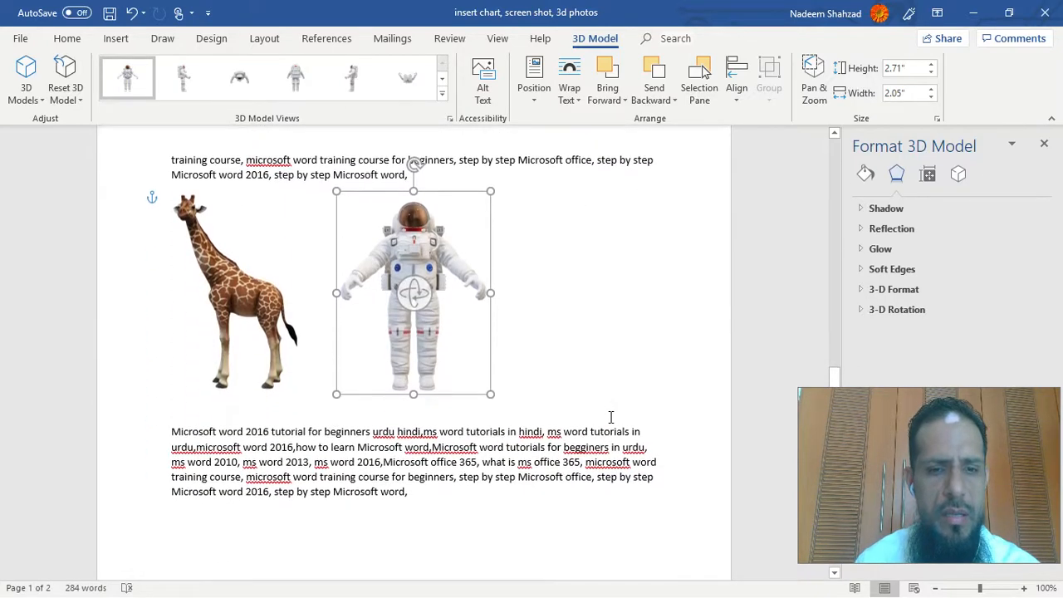
{"action": "scroll", "coordinate": [610, 417], "scroll_direction": "up", "scroll_amount": 20}
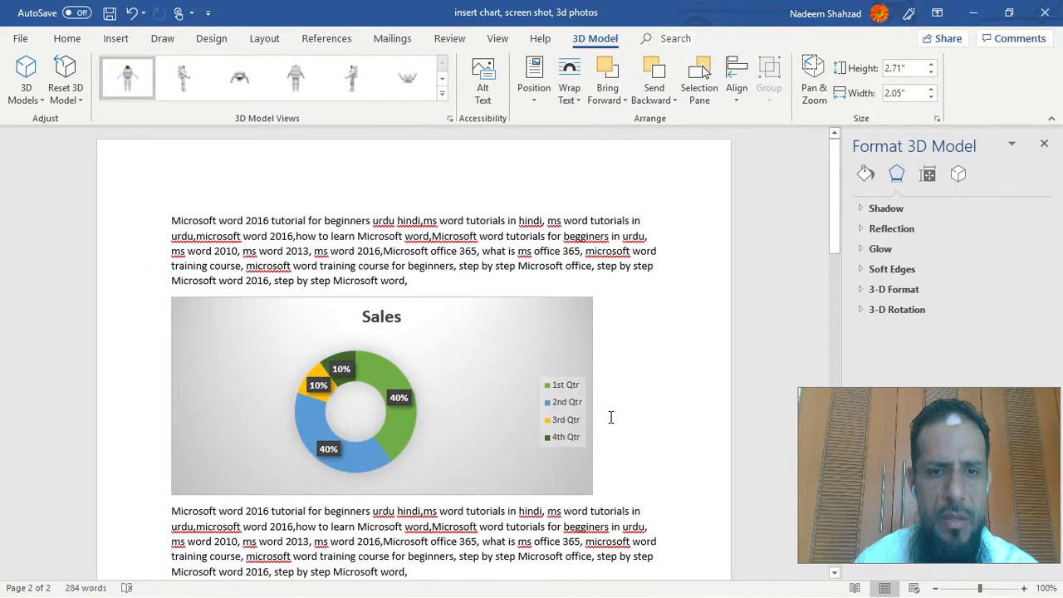
{"action": "left_click", "coordinate": [412, 280]}
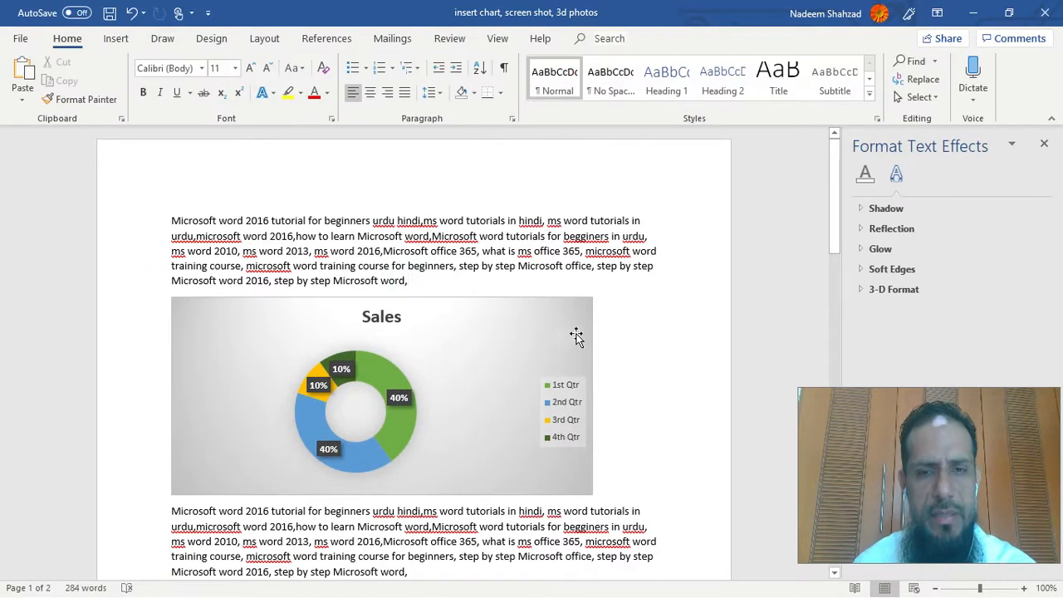